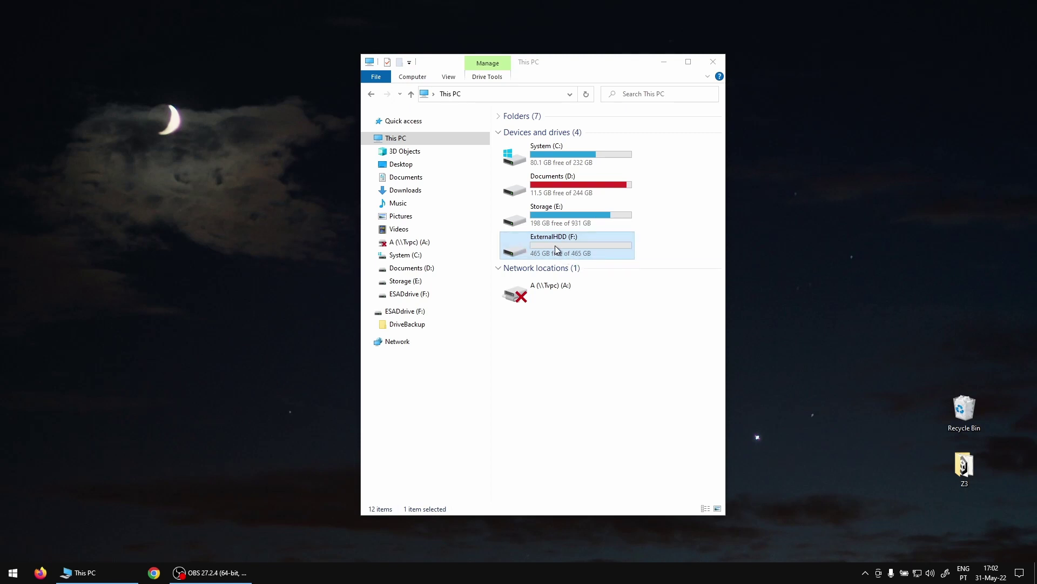
- Prepare a format of the ExternalHDD (F:) drive with the exFAT file system and the volume label ESADdrive
right_click(555, 246)
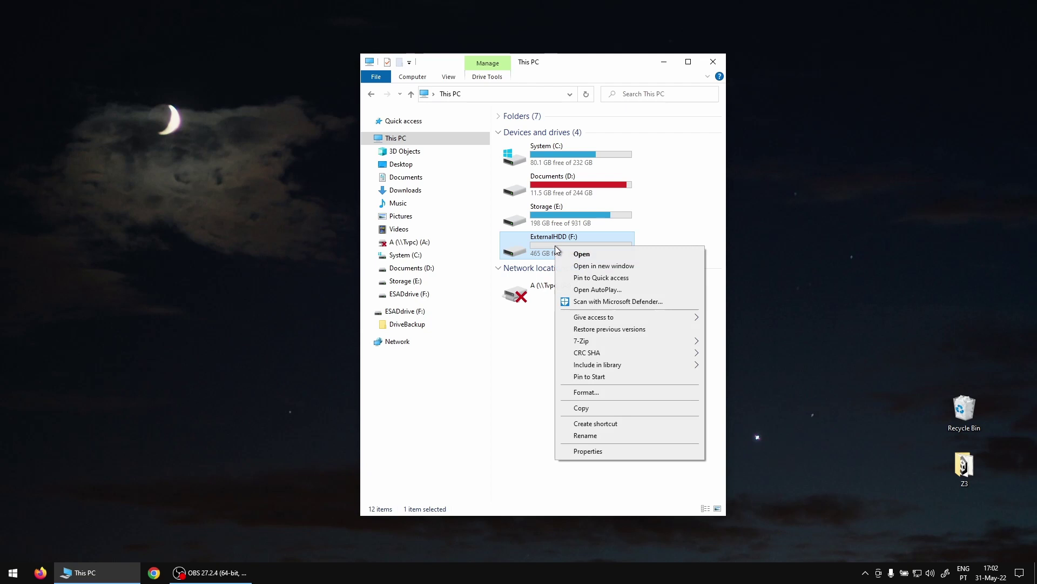
click(592, 390)
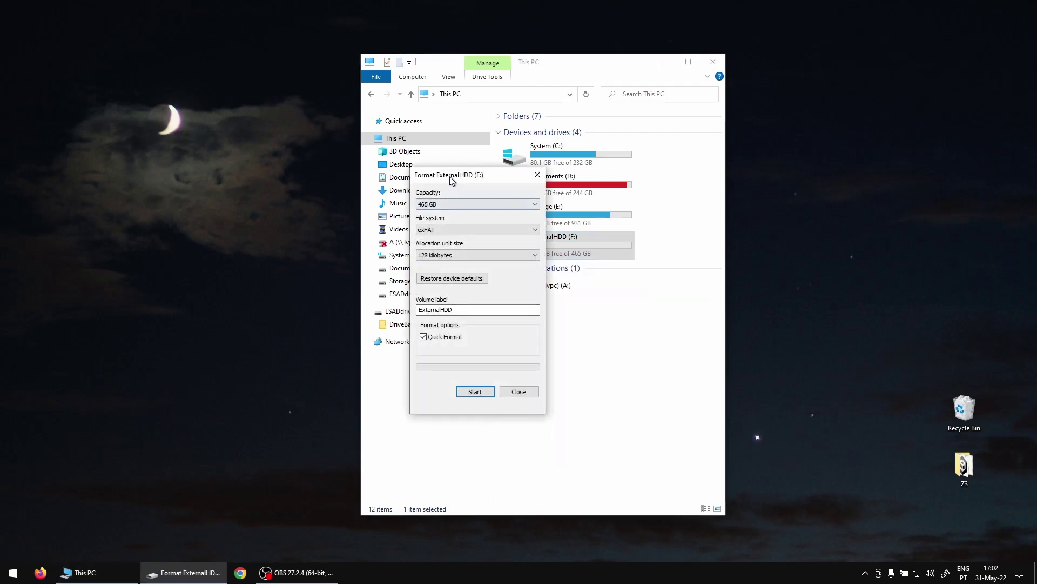
drag(451, 177, 250, 174)
click(240, 228)
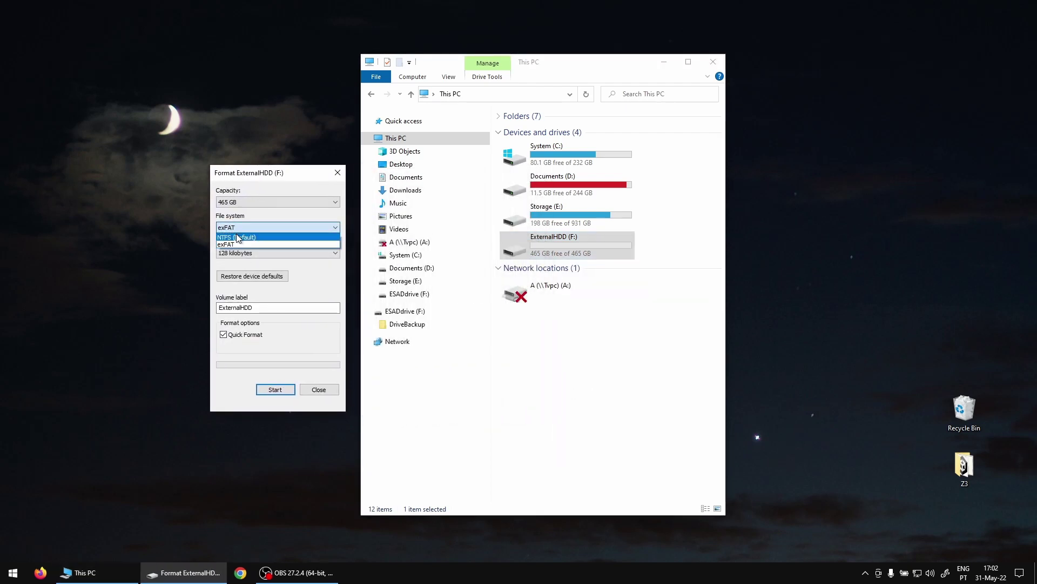
click(231, 248)
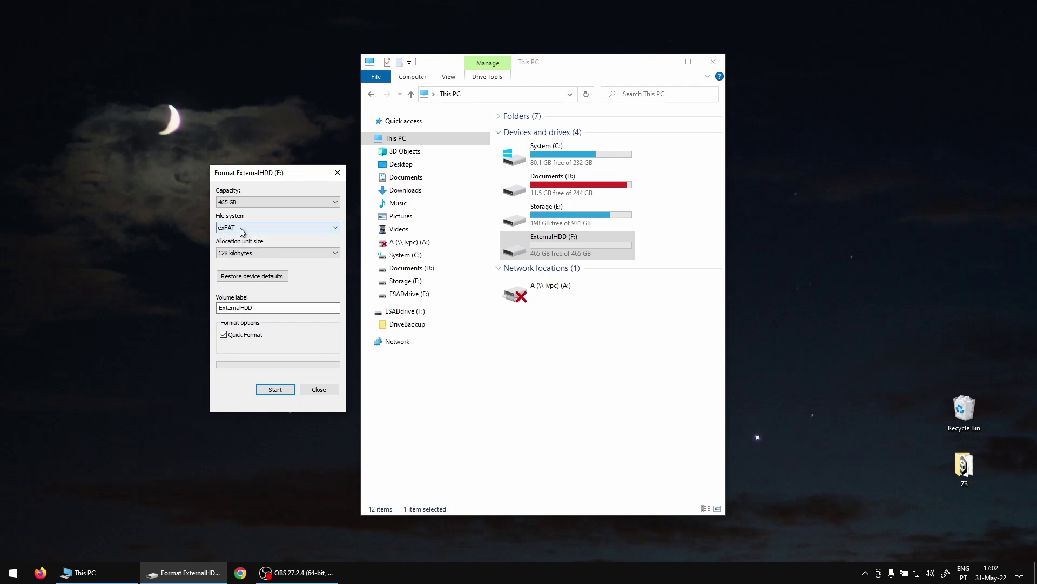
double_click(262, 305)
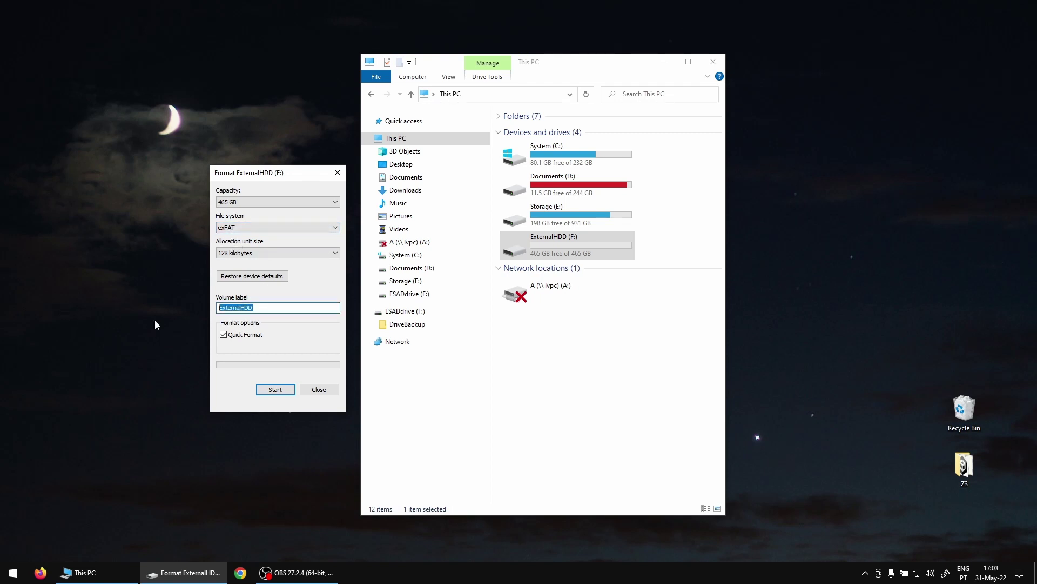
text(ESADdrive)
- Run the quick format of drive F:, accepting the data erasure, and close the format dialog when finished
click(262, 390)
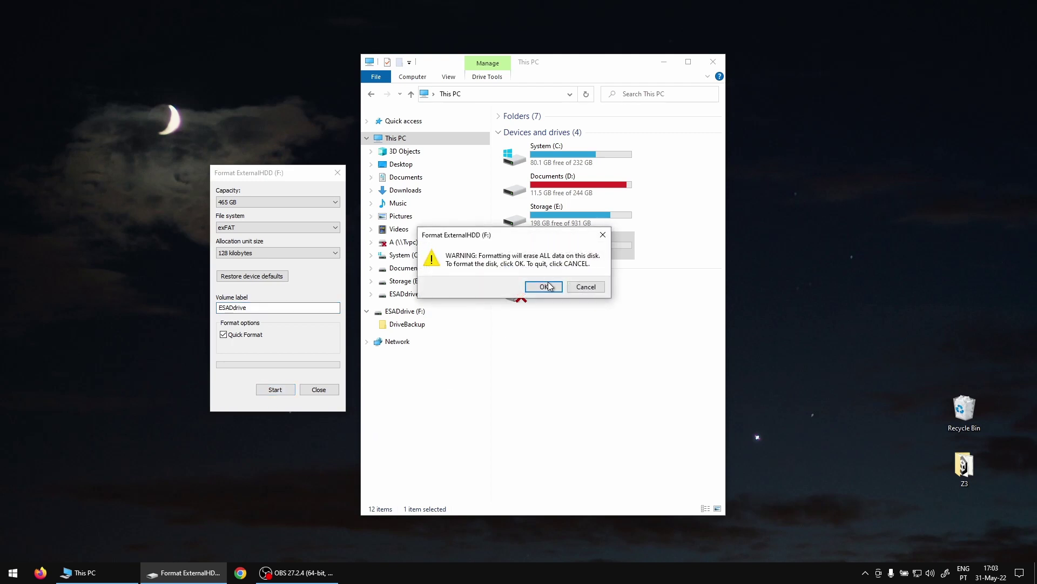
click(544, 286)
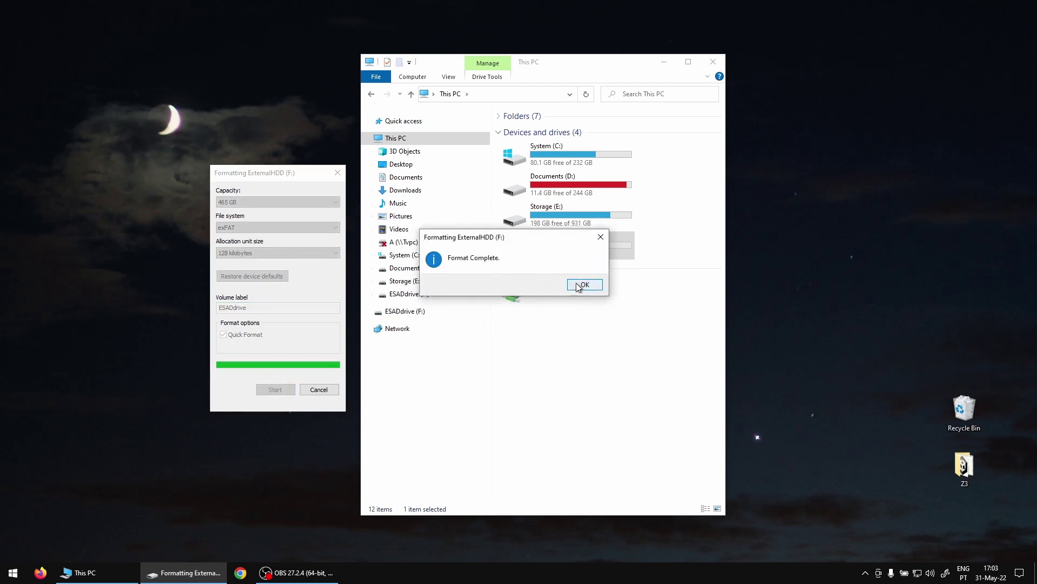
click(579, 285)
click(325, 391)
- Create a folder named "DRIVE Backup" in the root of the ESADdrive (F:) drive and open it
double_click(580, 251)
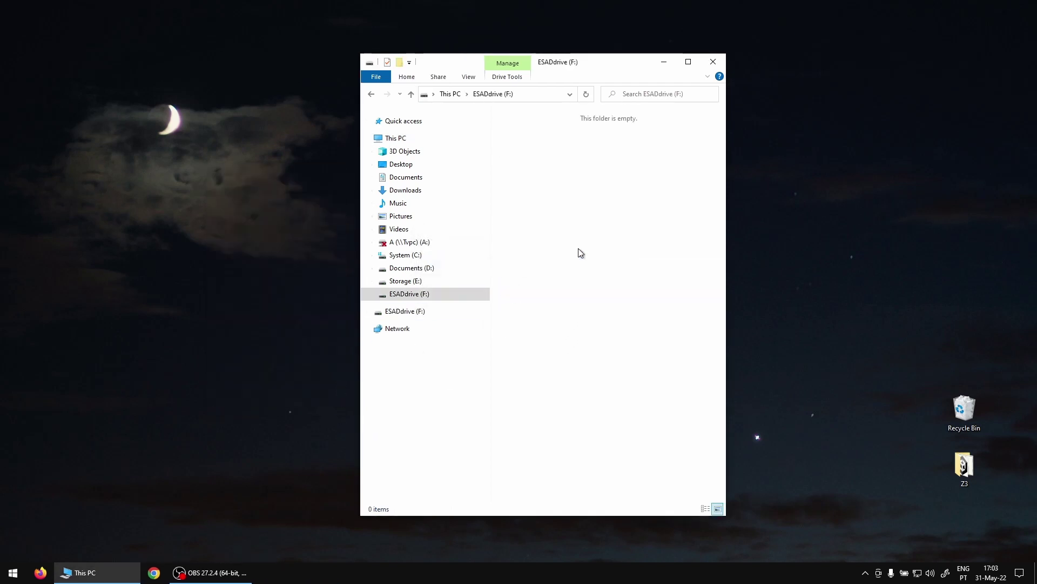
right_click(646, 226)
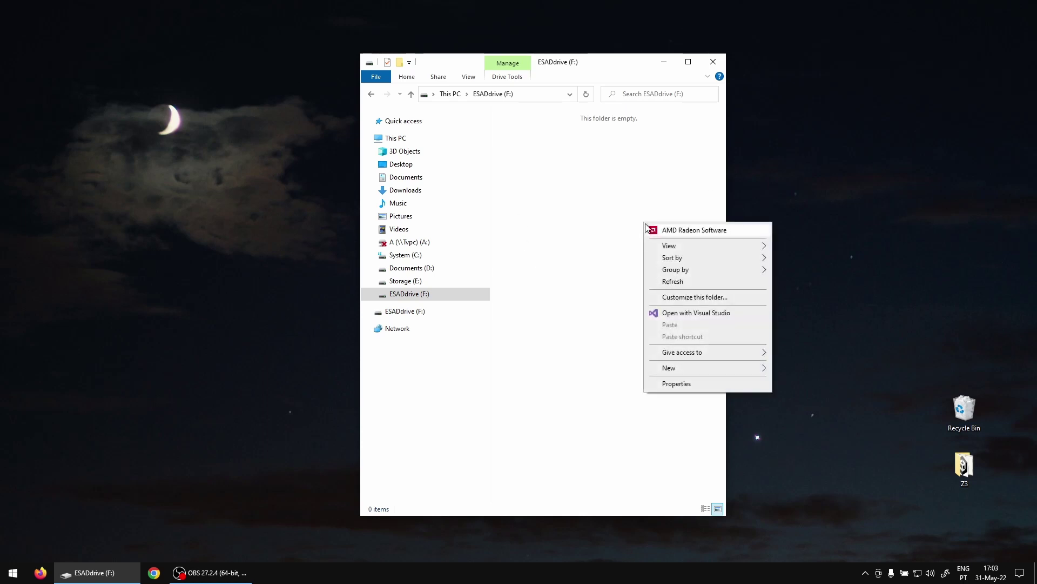
mouse_move(682, 369)
click(800, 368)
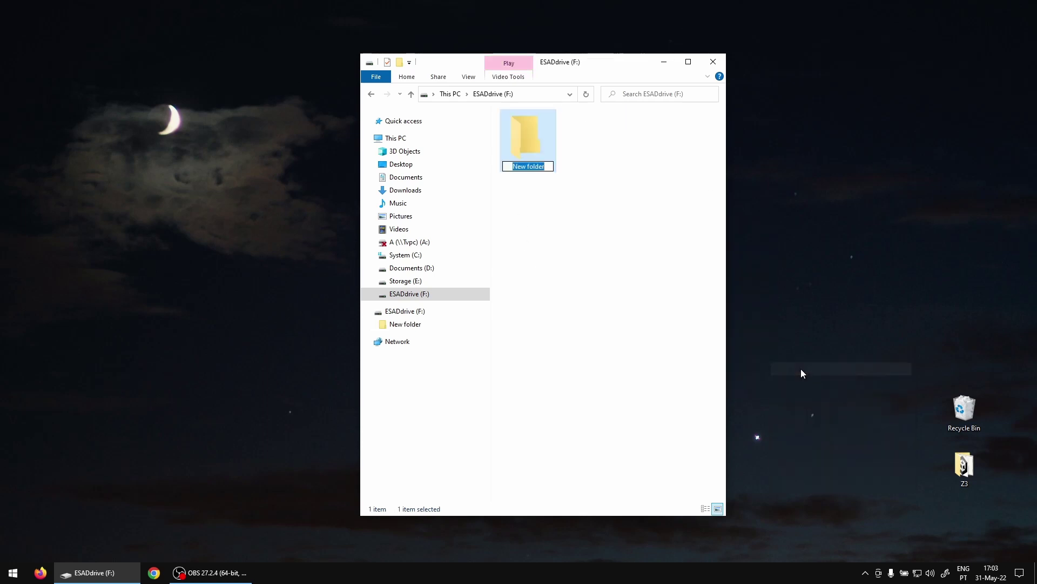
text(DRI)
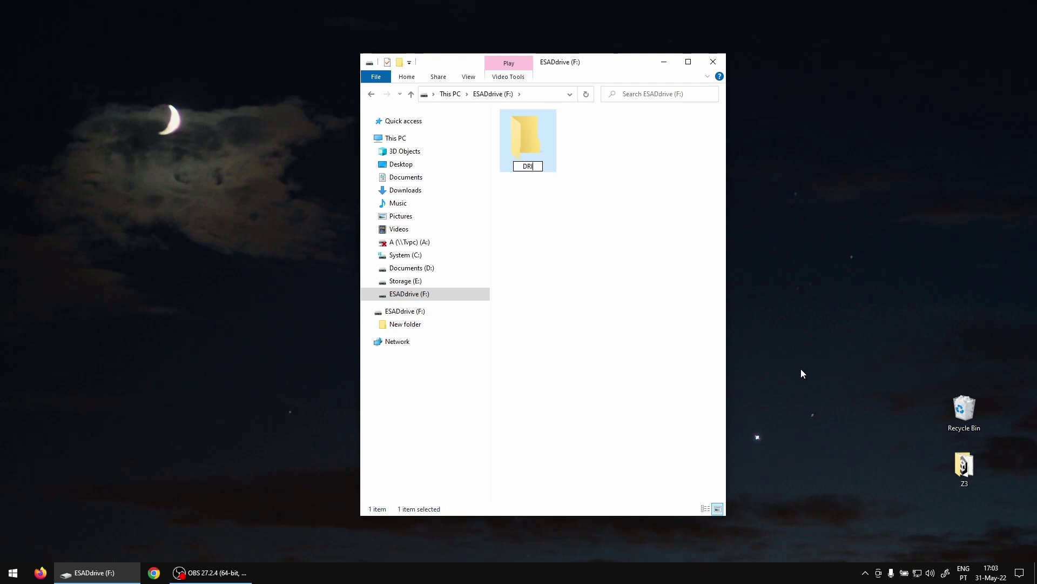
text(VE Backup)
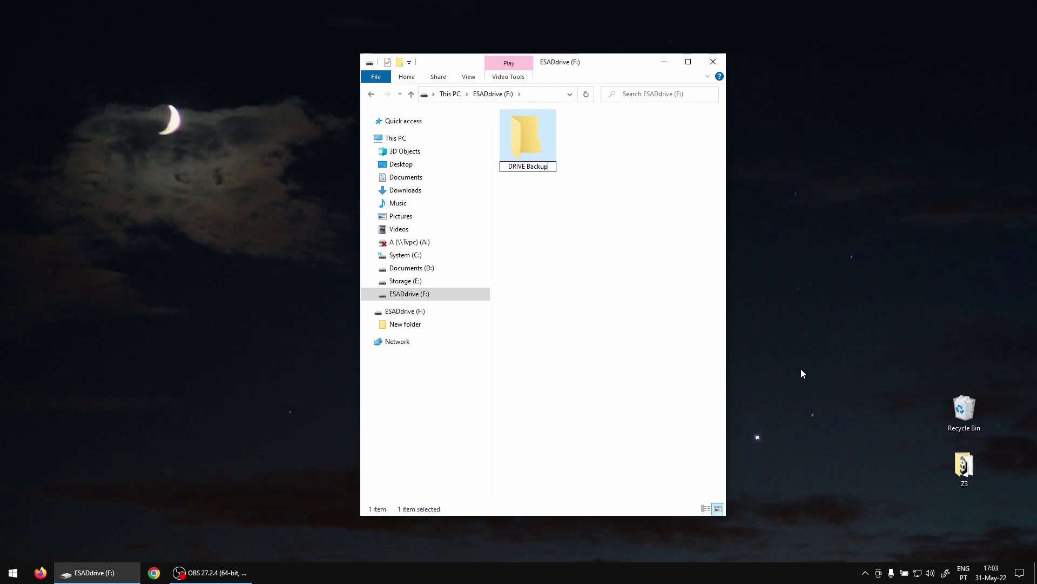
click(565, 145)
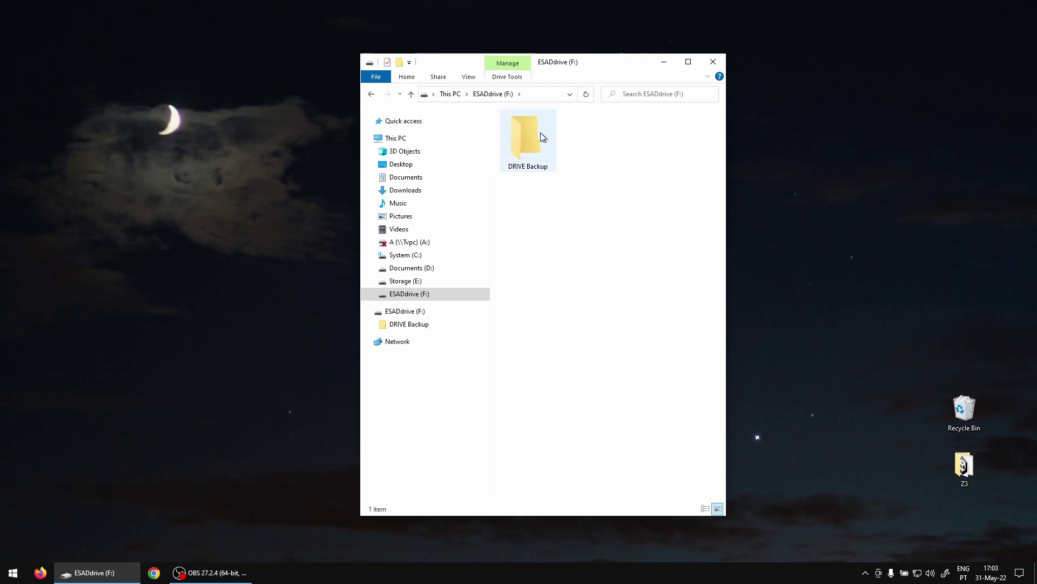
double_click(540, 133)
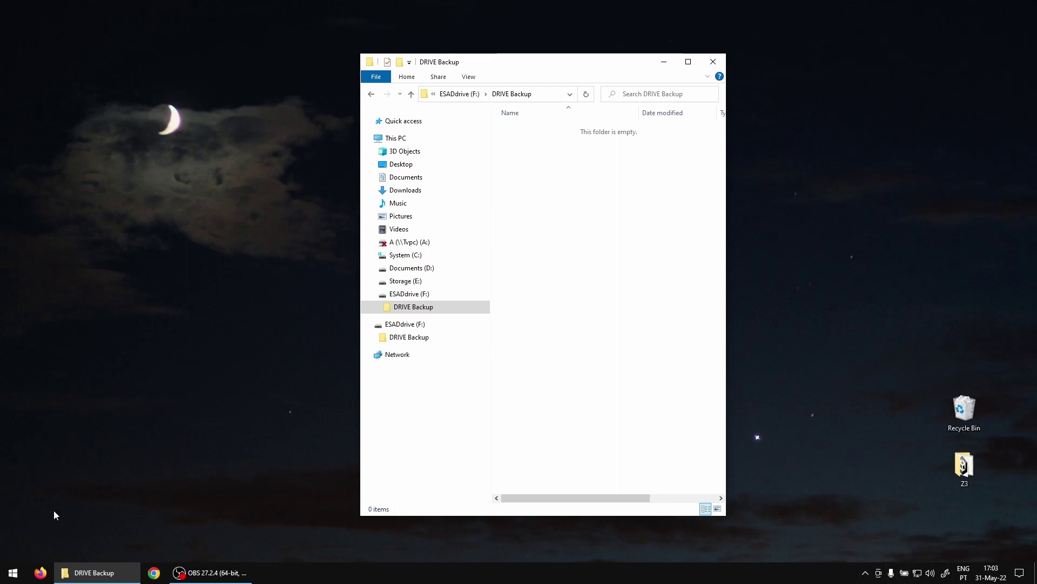
- Switch to Firefox and open My Drive on the Google Drive website
click(42, 573)
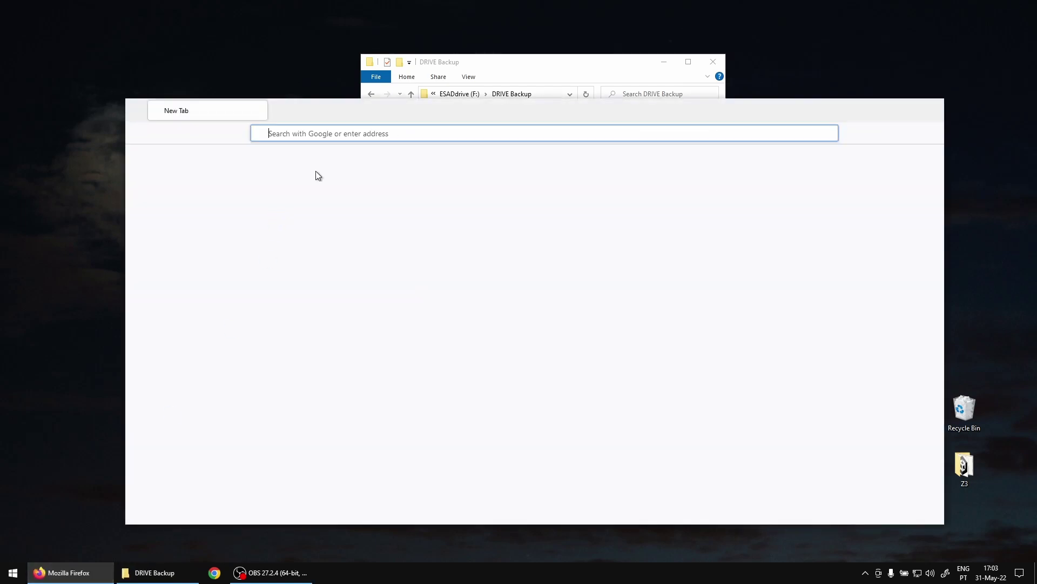
click(304, 386)
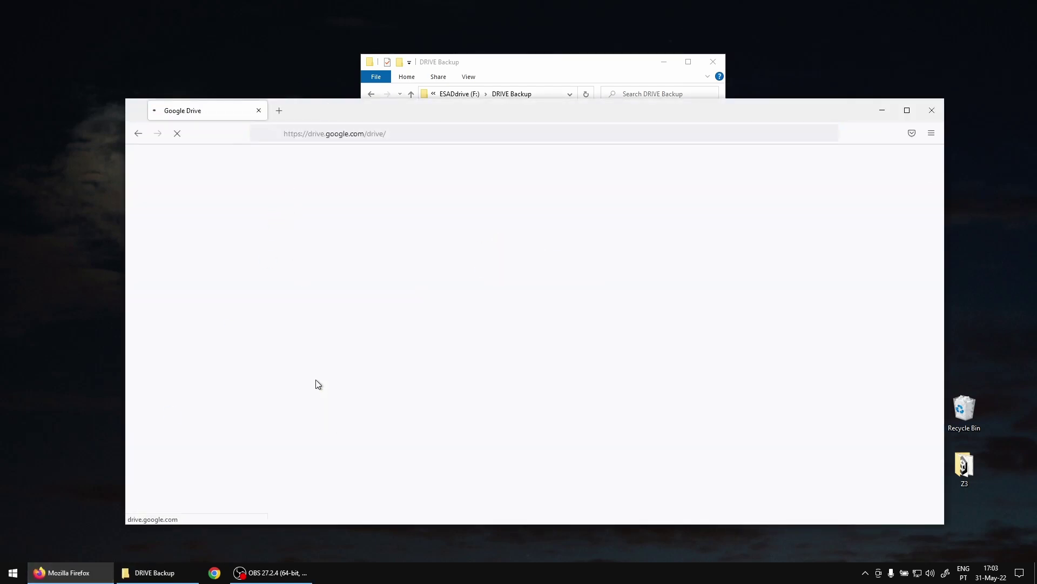
drag(384, 101, 383, 69)
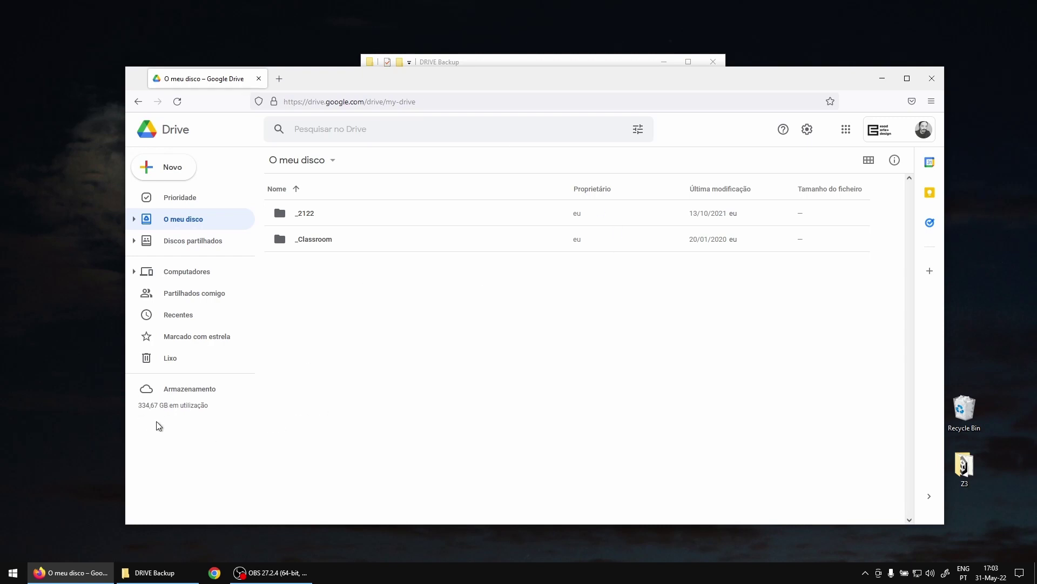
click(143, 410)
- Download the Drive for desktop installer GoogleDriveSetup.exe from Google Drive's settings to the Desktop and close the browser
click(809, 132)
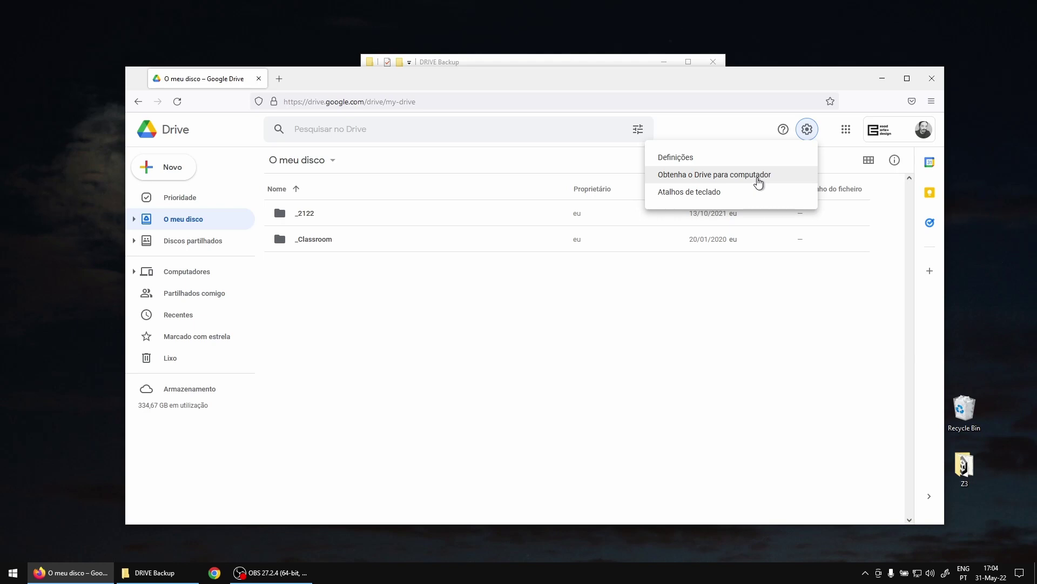
click(758, 176)
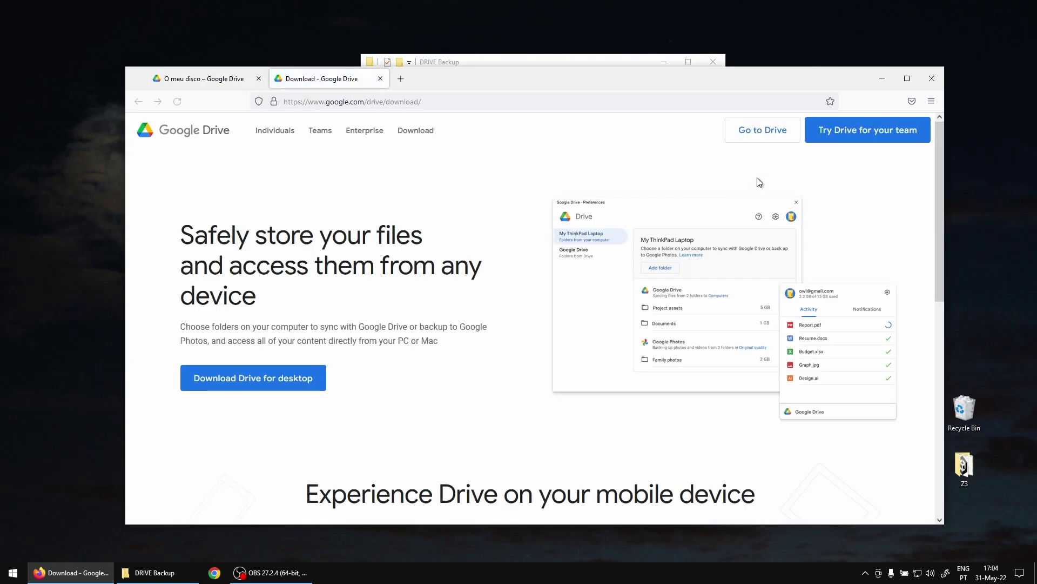
click(223, 389)
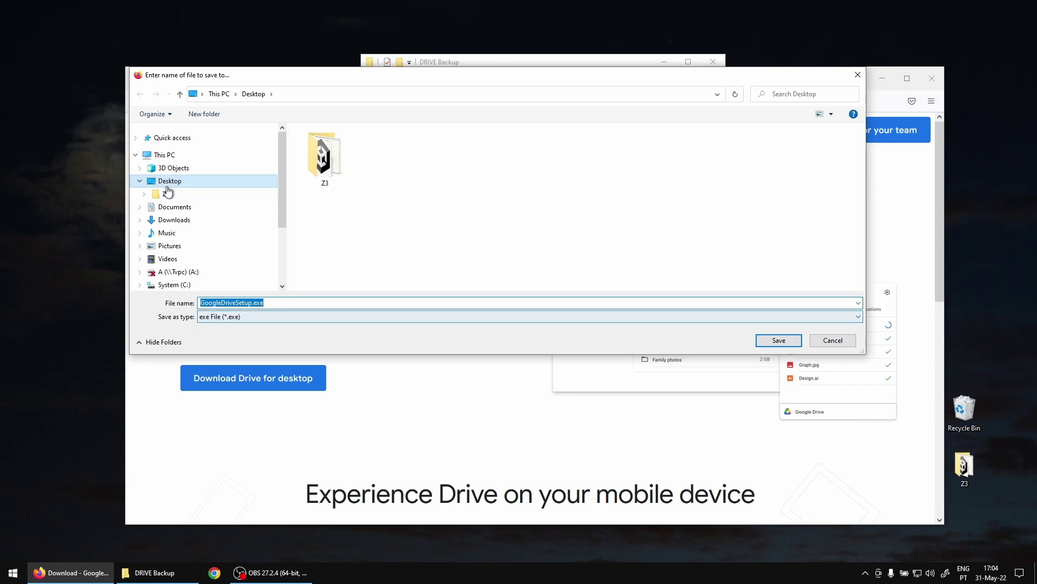
click(799, 341)
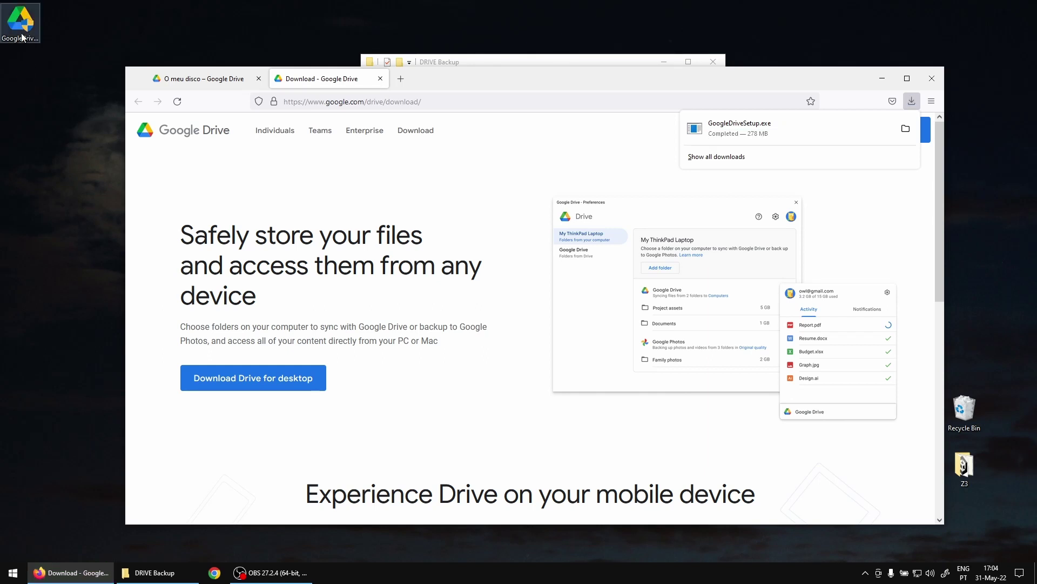
click(940, 85)
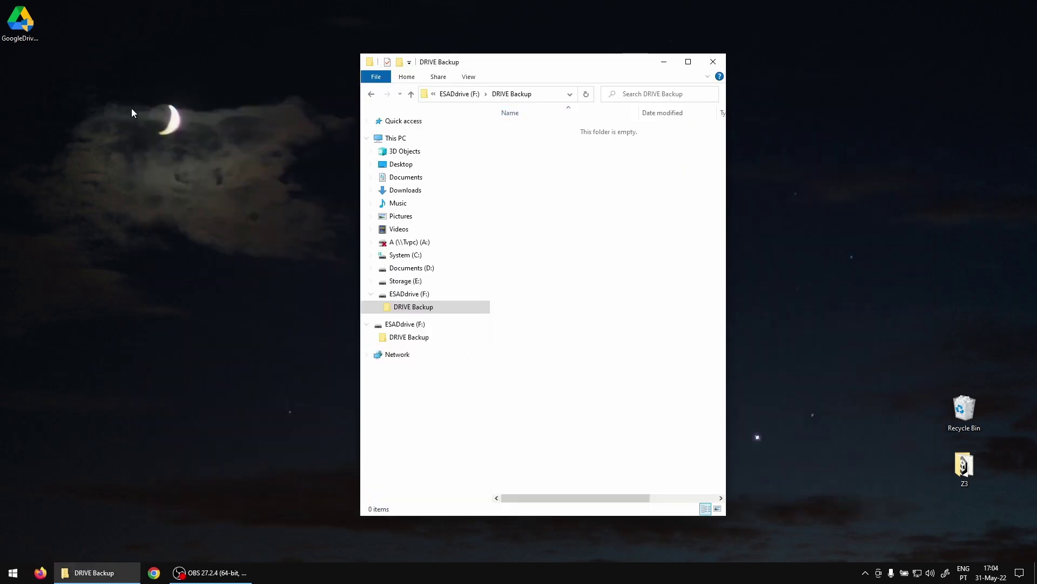
- Install Google Drive from the downloaded setup file without desktop shortcuts to Google Docs, Sheets and Slides, and close the installer
click(14, 24)
double_click(13, 24)
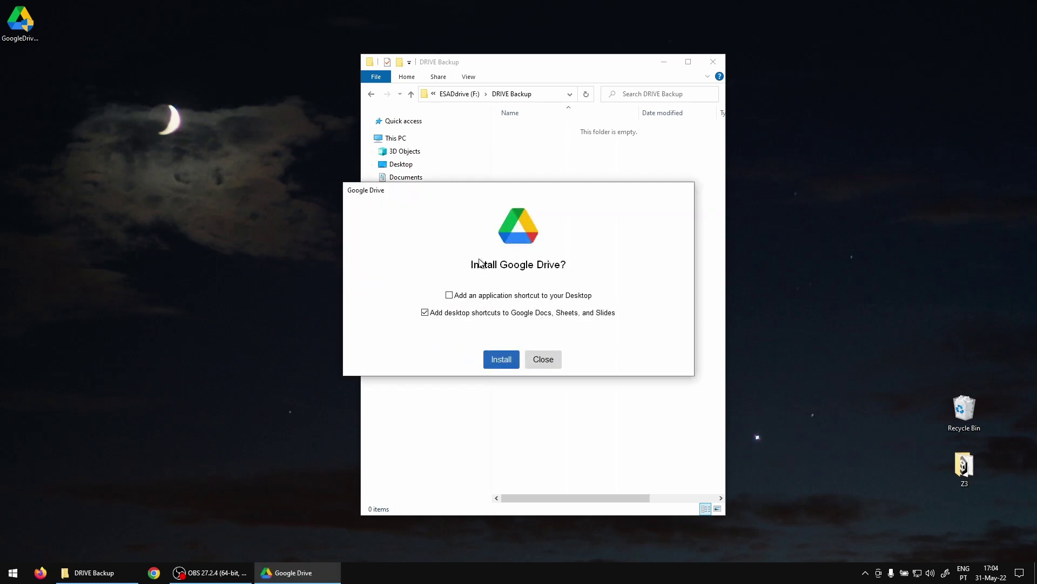
click(425, 312)
click(425, 313)
click(425, 312)
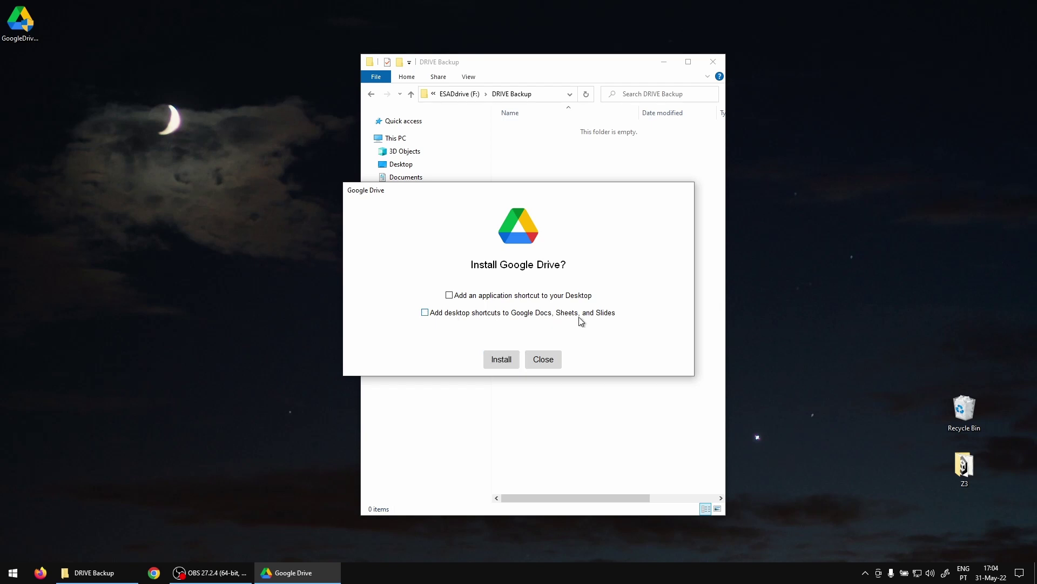
click(499, 360)
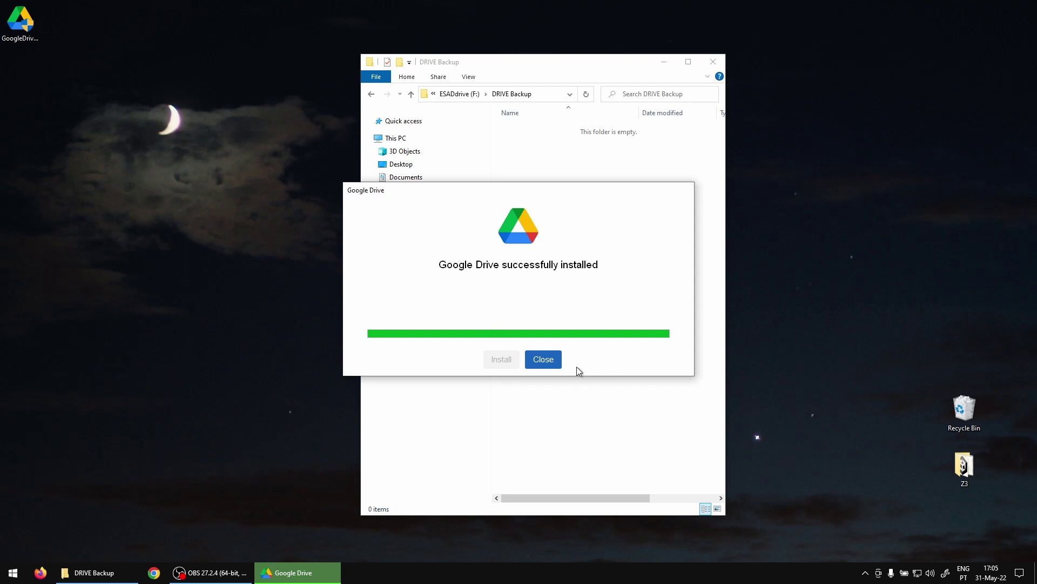
click(551, 362)
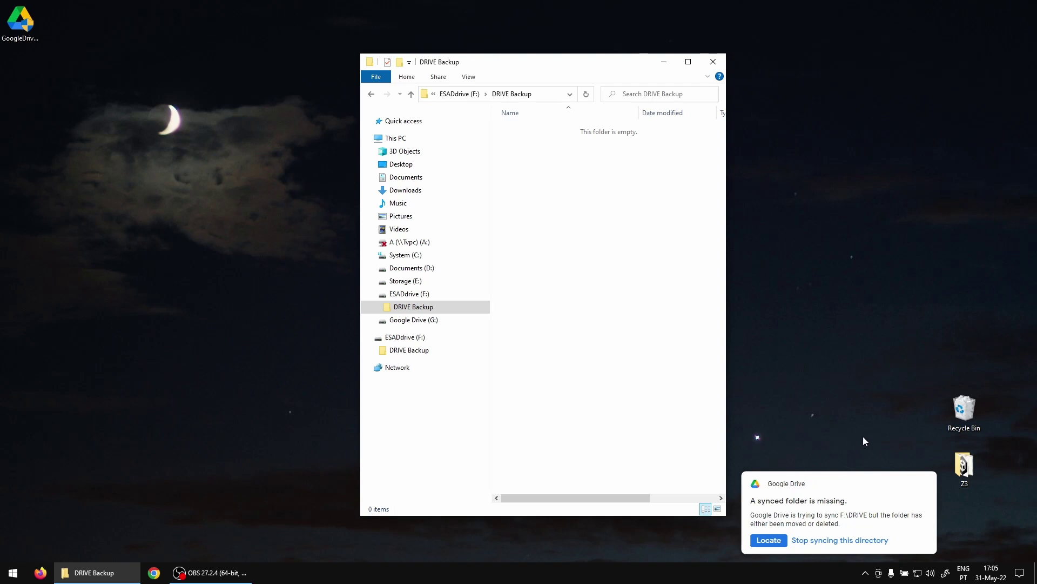
- Dismiss the missing synced folder notification and open the Google Drive status window from the system tray
click(920, 484)
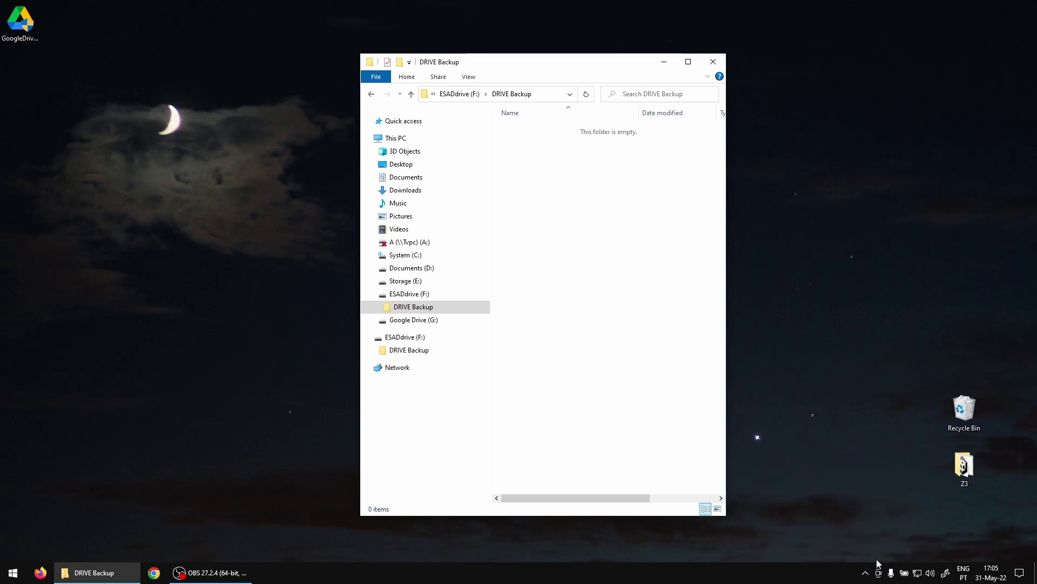
click(865, 572)
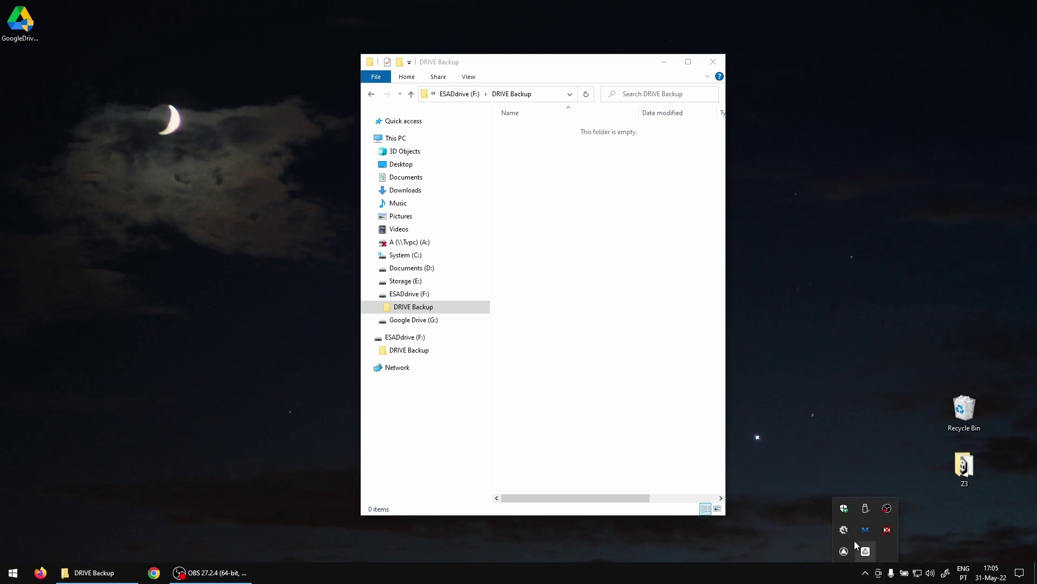
click(866, 552)
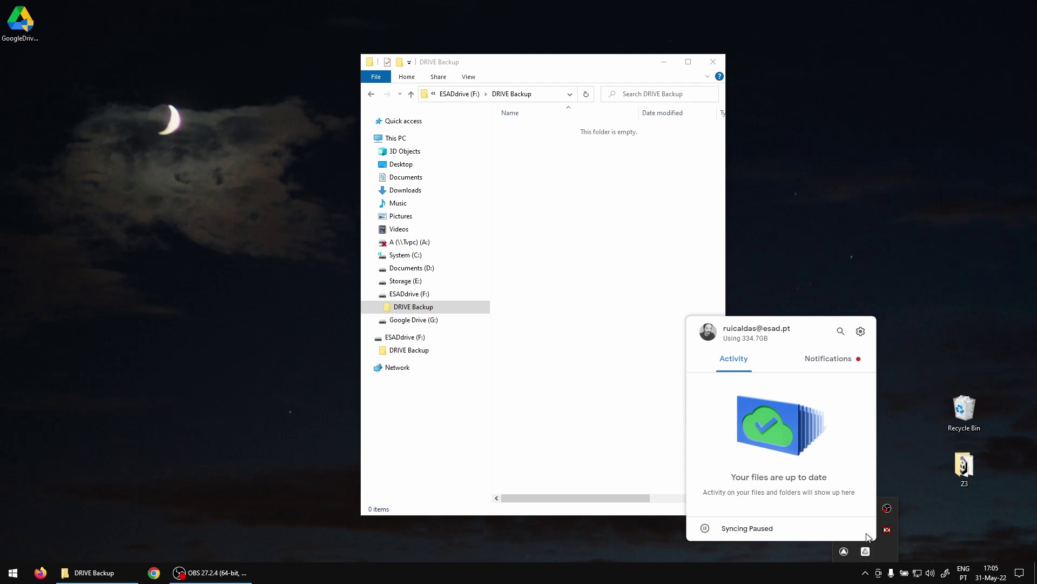
- Resume Google Drive syncing and pause it again
click(862, 331)
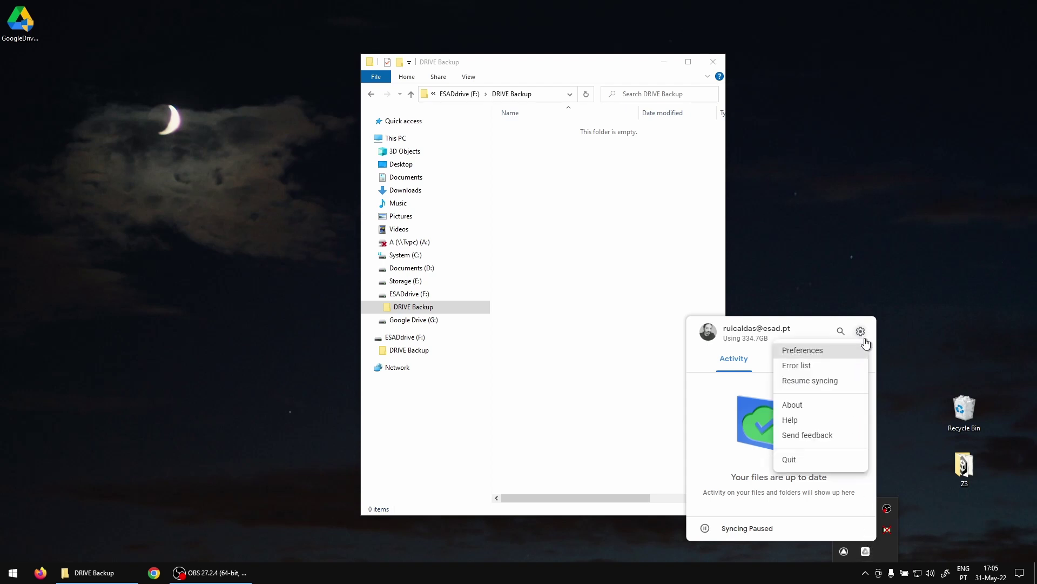
click(830, 385)
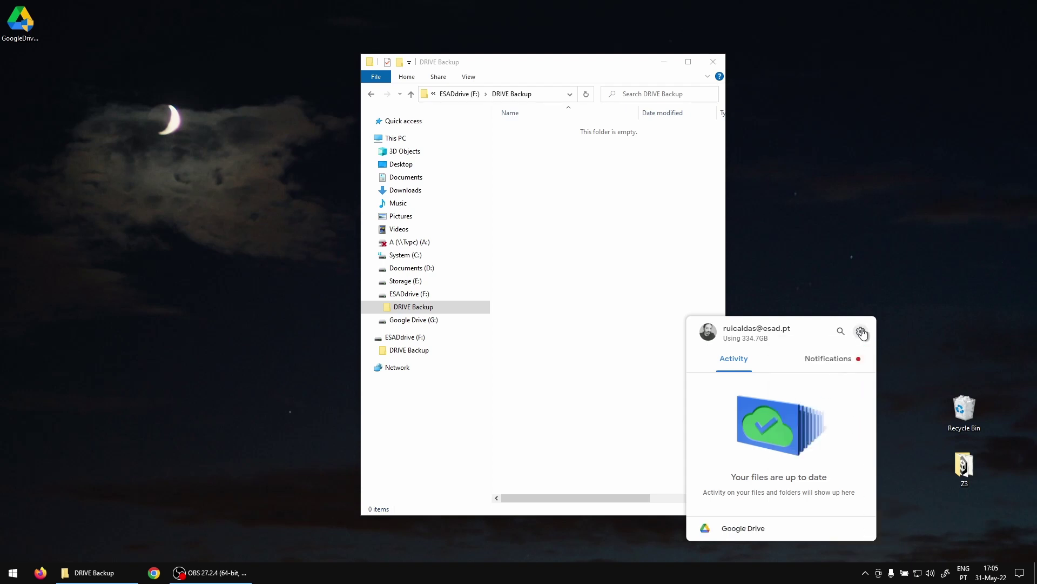
click(860, 332)
click(820, 391)
- Open Google Drive's preferences and change the My Drive syncing option to Mirror files
click(862, 333)
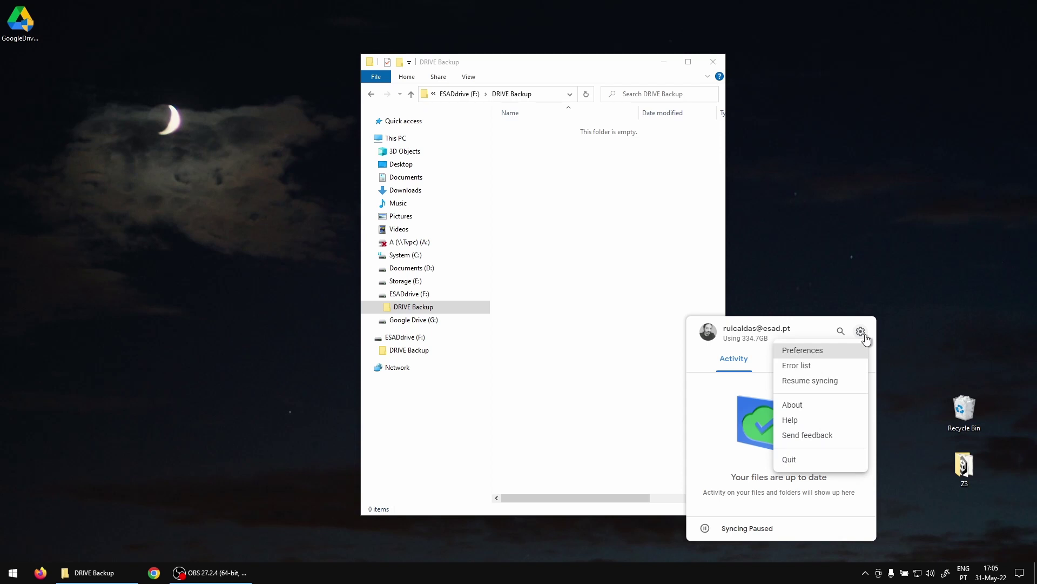
click(817, 351)
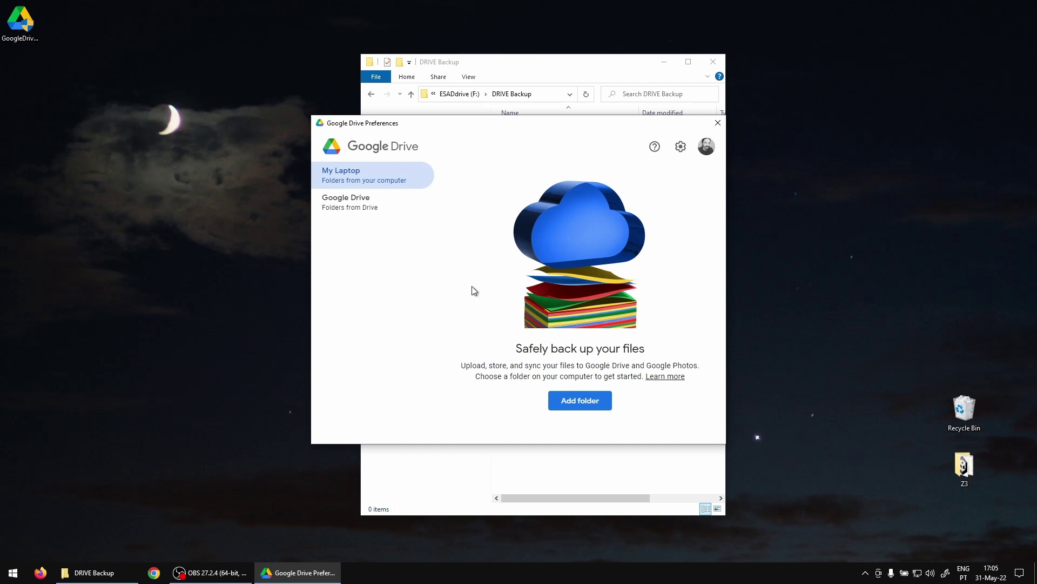
click(328, 208)
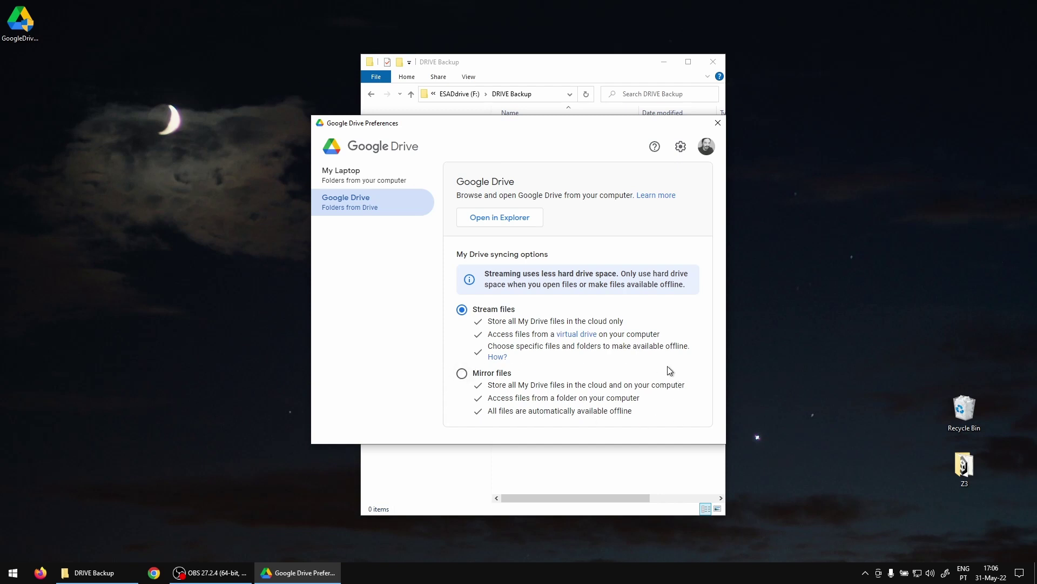
click(462, 374)
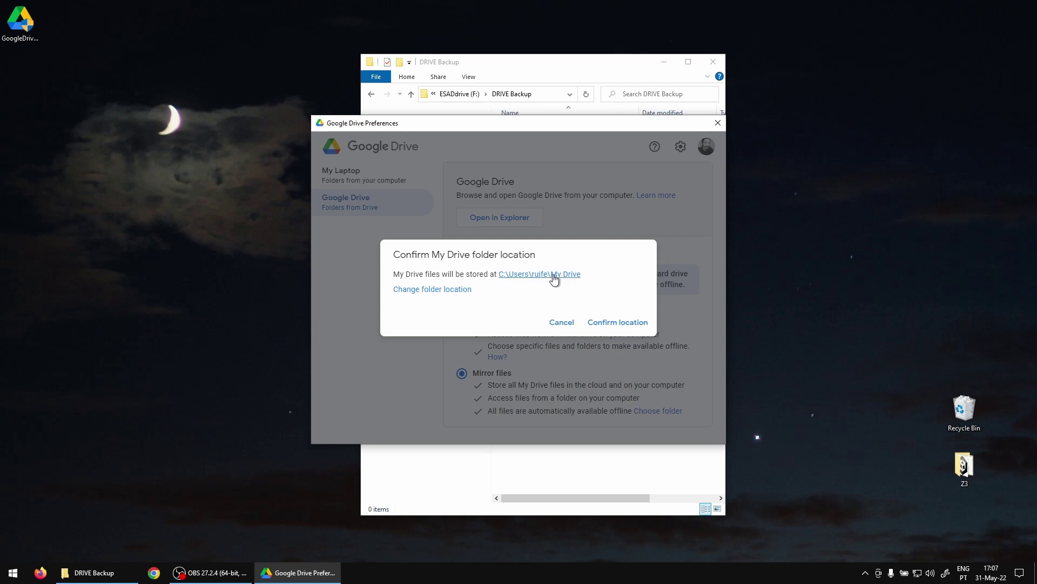
- Set the My Drive folder location to DRIVE Backup on ESADdrive (F:), save the preferences and restart Google Drive
click(433, 292)
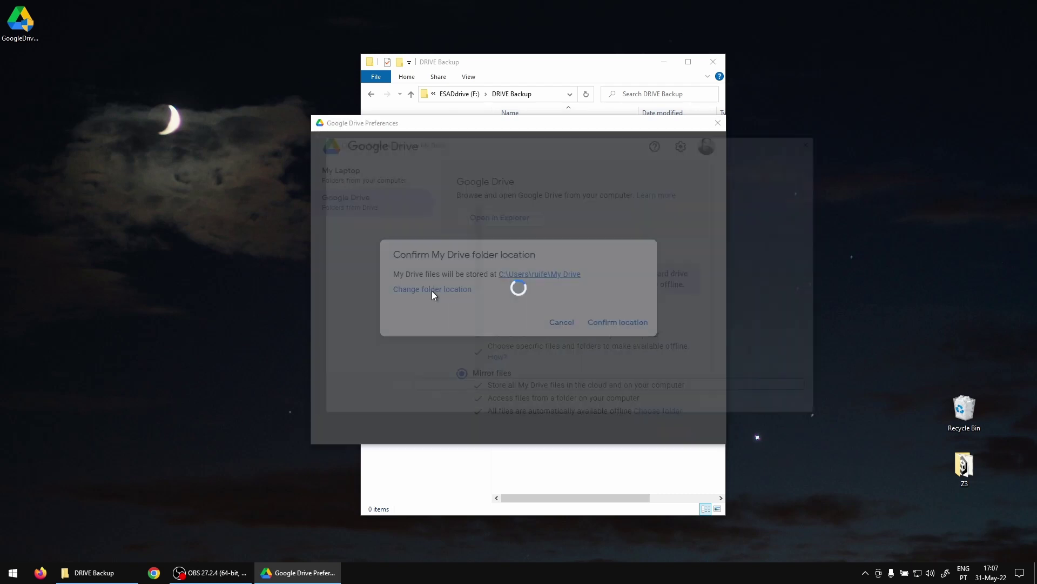
drag(472, 220, 477, 386)
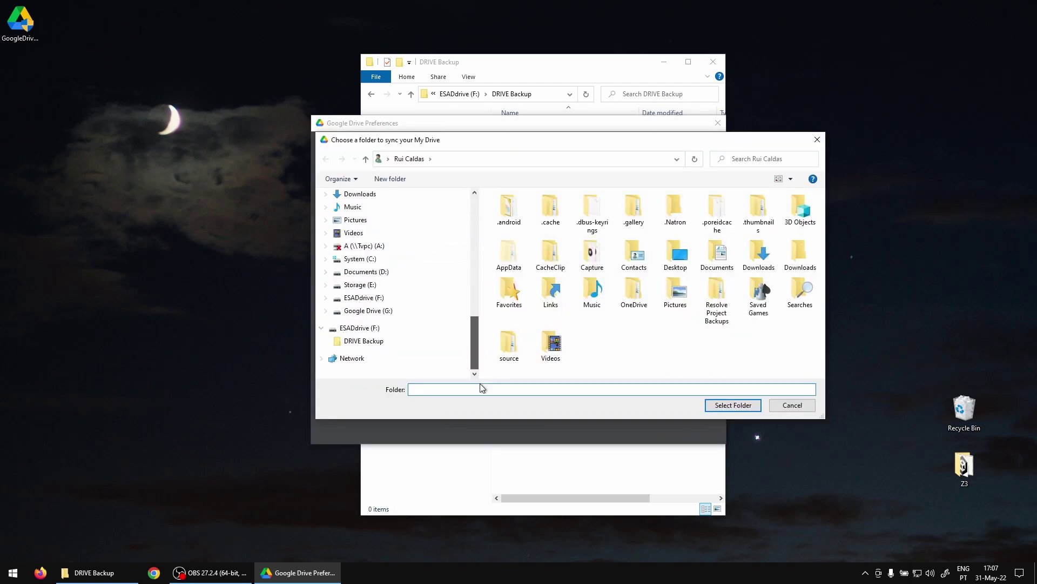
click(359, 327)
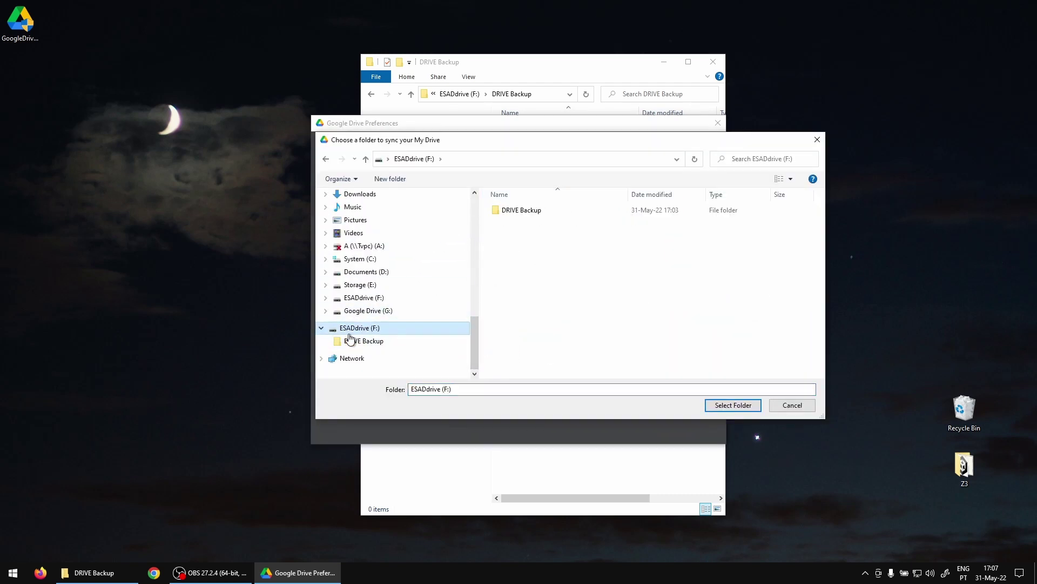
click(367, 342)
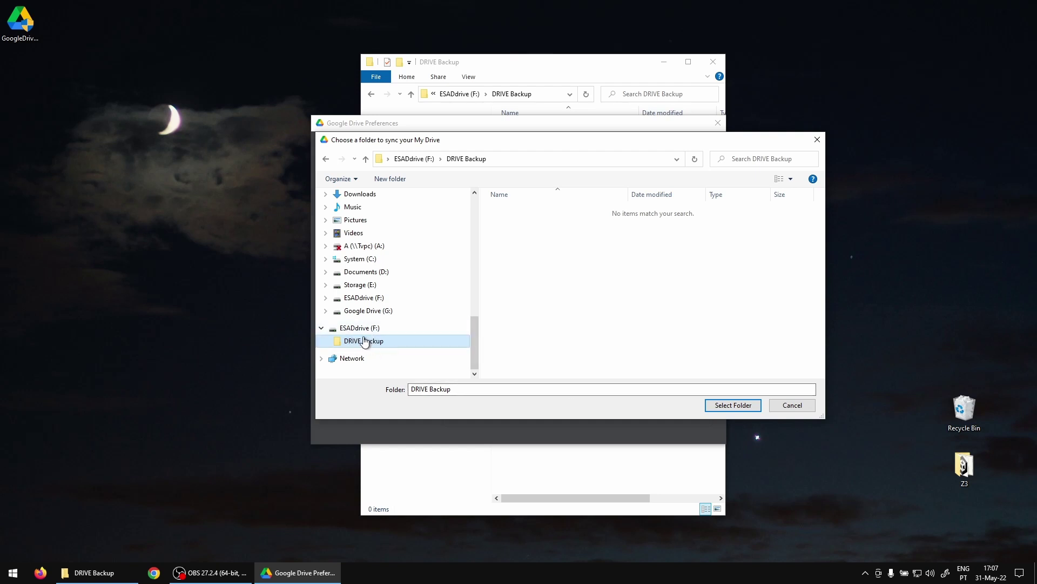
click(740, 409)
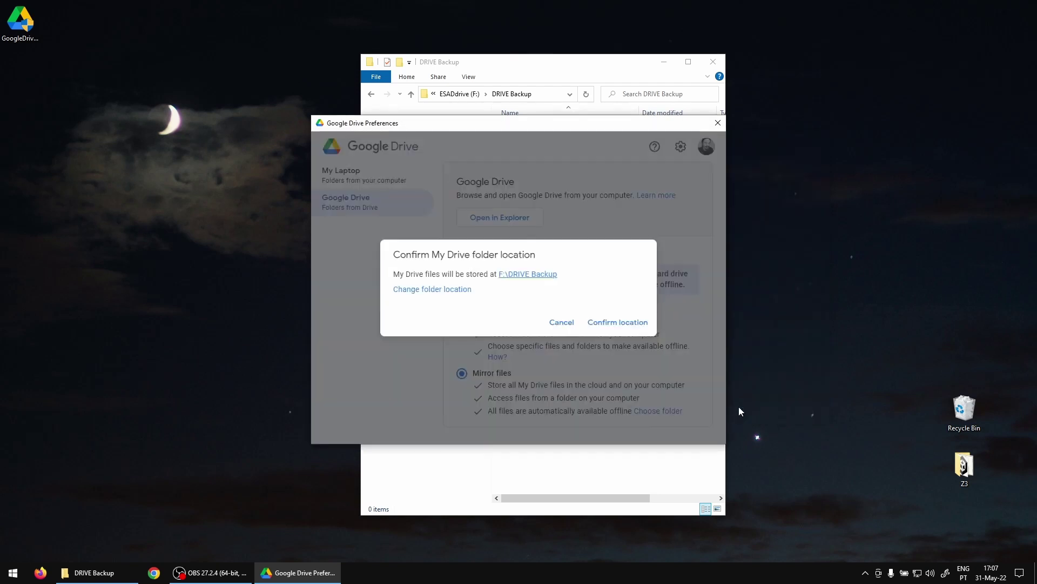
click(618, 322)
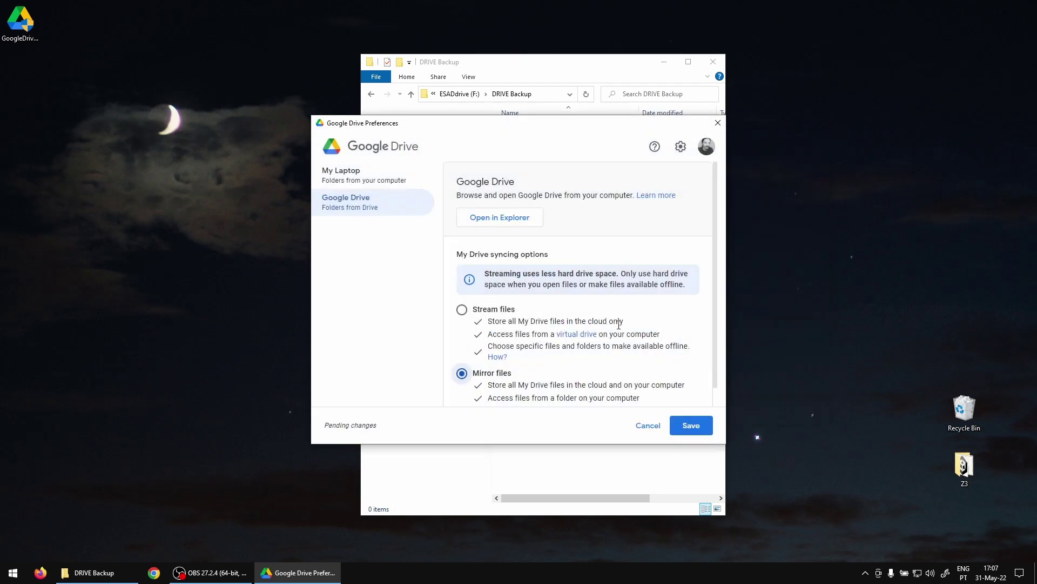
click(683, 430)
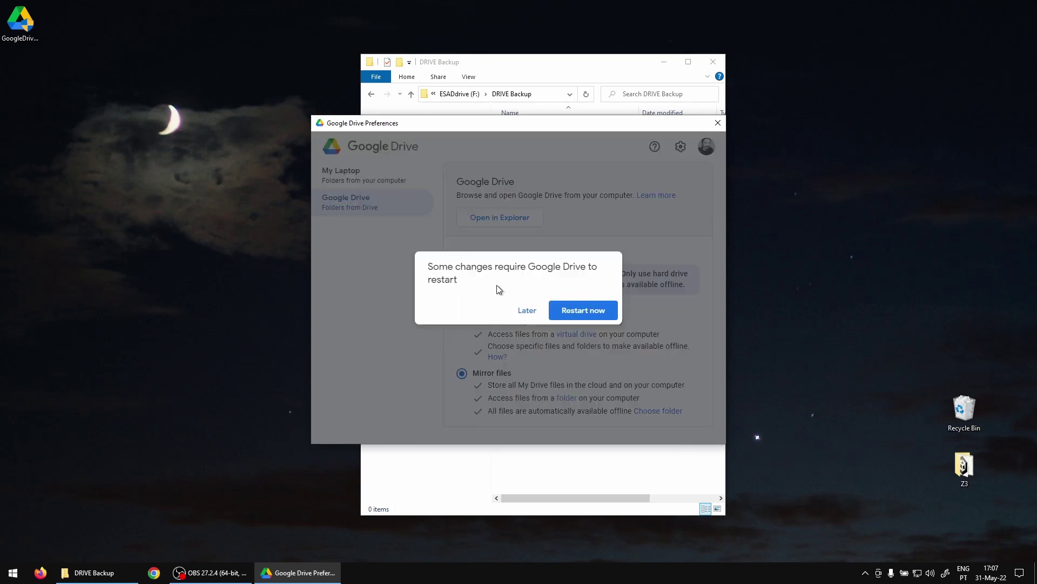
click(576, 313)
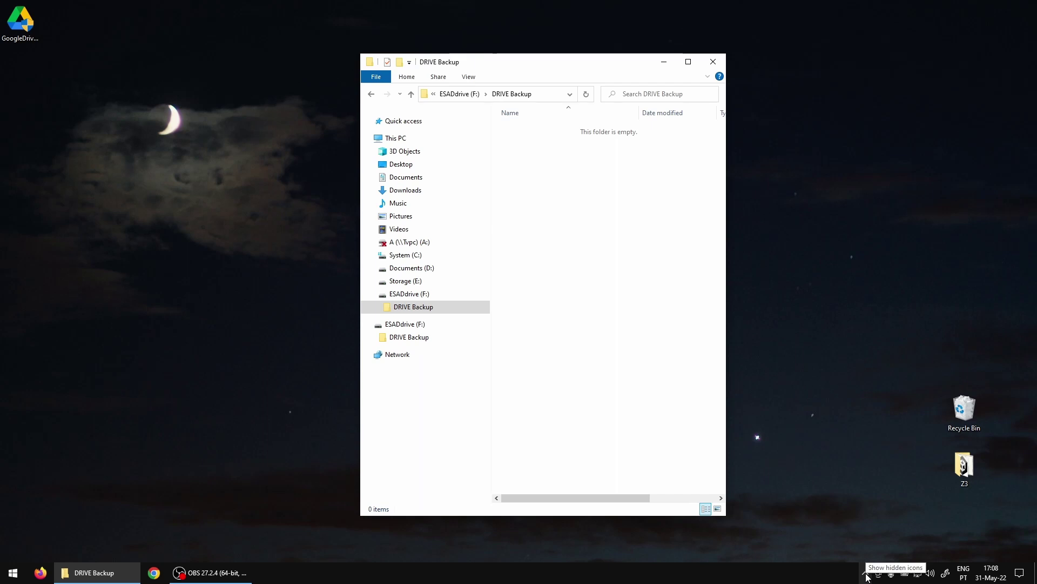
- Reopen the Google Drive status window, resume syncing and look through the list of downloading files
click(866, 575)
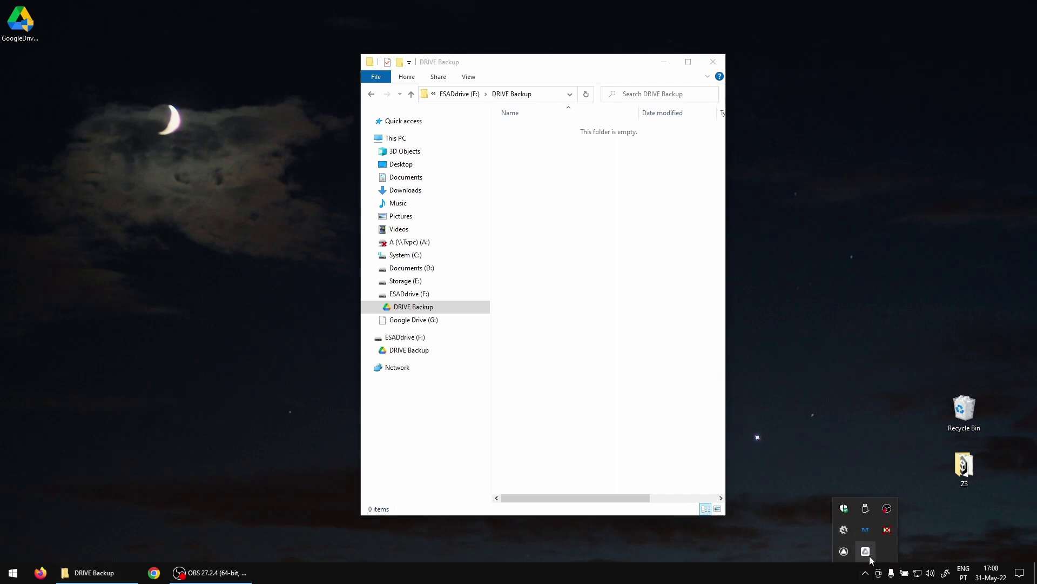
click(869, 554)
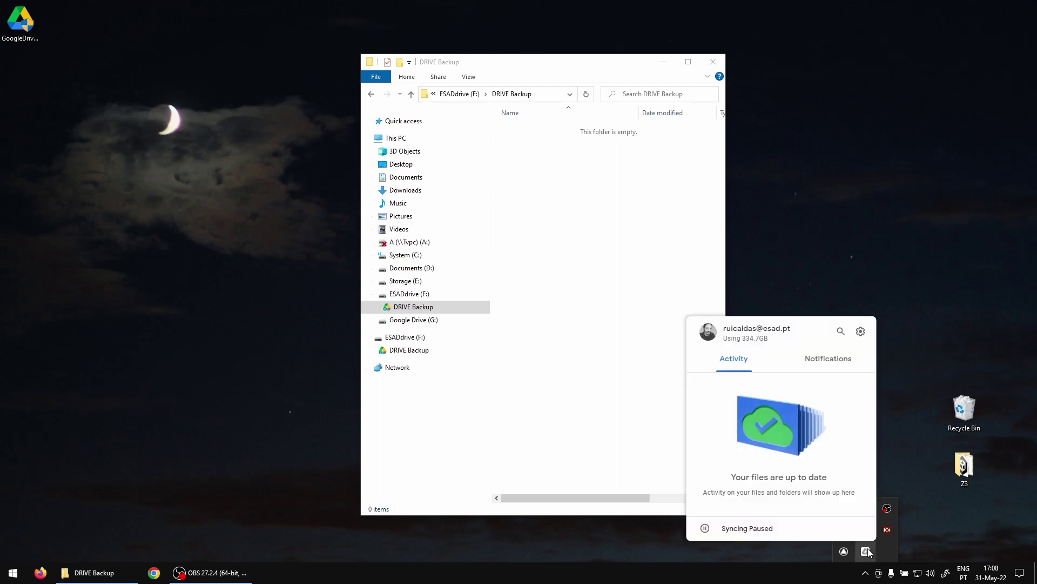
click(859, 335)
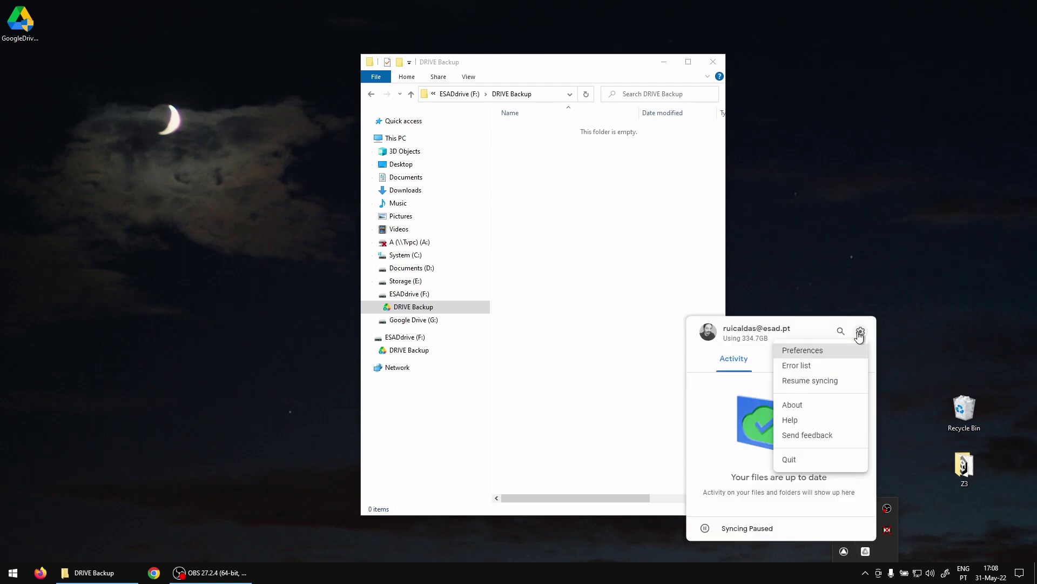
click(835, 383)
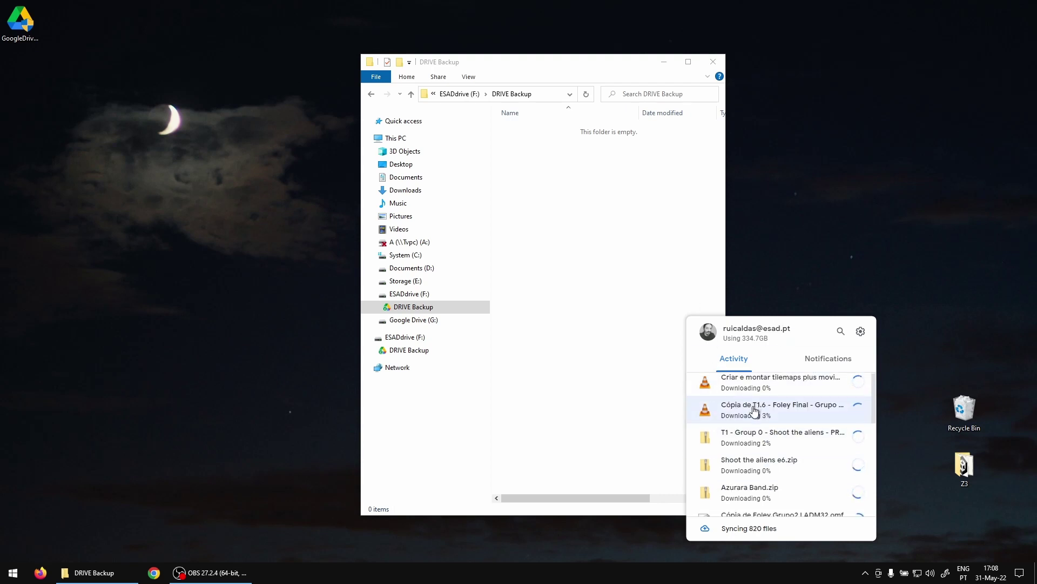
scroll(755, 413, down, 5)
scroll(757, 416, up, 5)
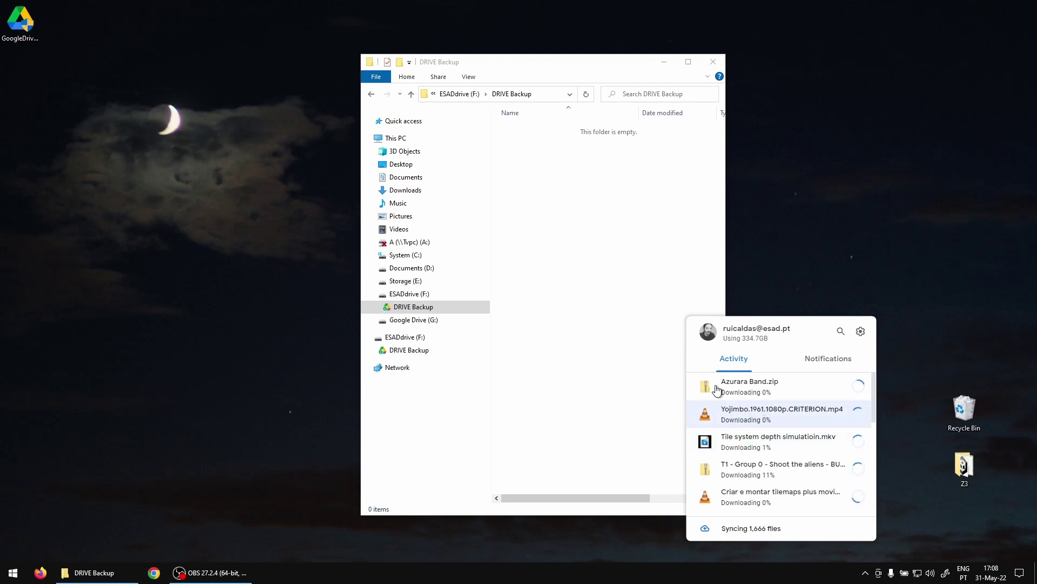
- Open the DRIVE Backup folder on ESADdrive (F:) to check the mirrored files
click(541, 249)
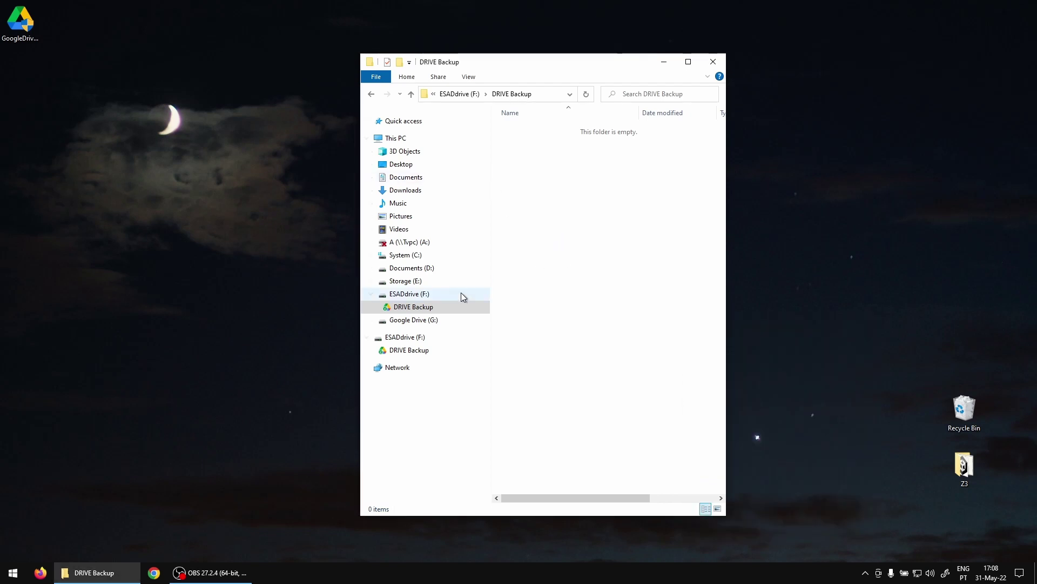
click(411, 297)
click(412, 304)
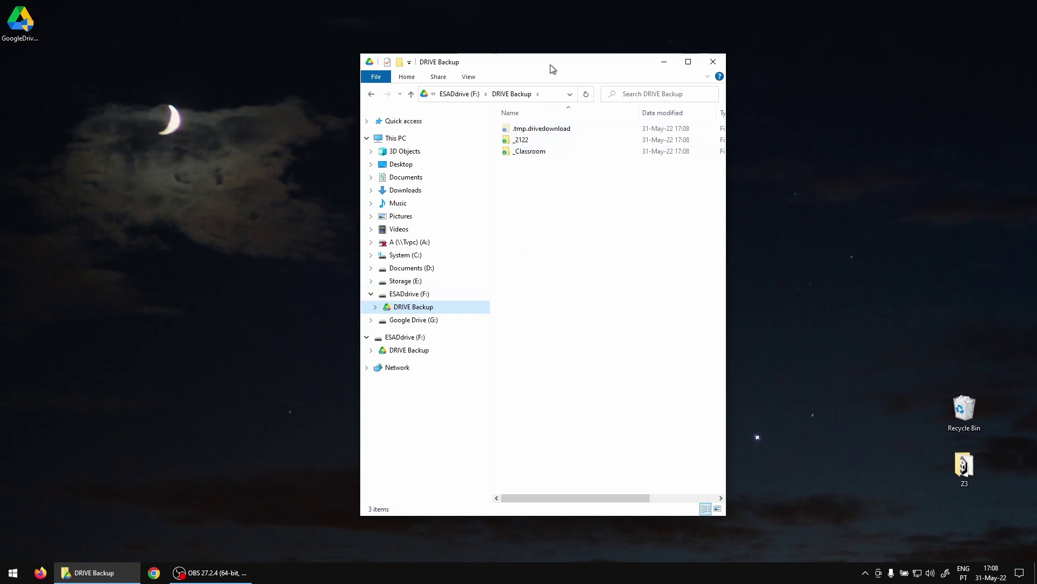
- Open Google Drive in a narrowed Firefox window beside the DRIVE Backup folder window
drag(551, 64, 778, 66)
click(40, 572)
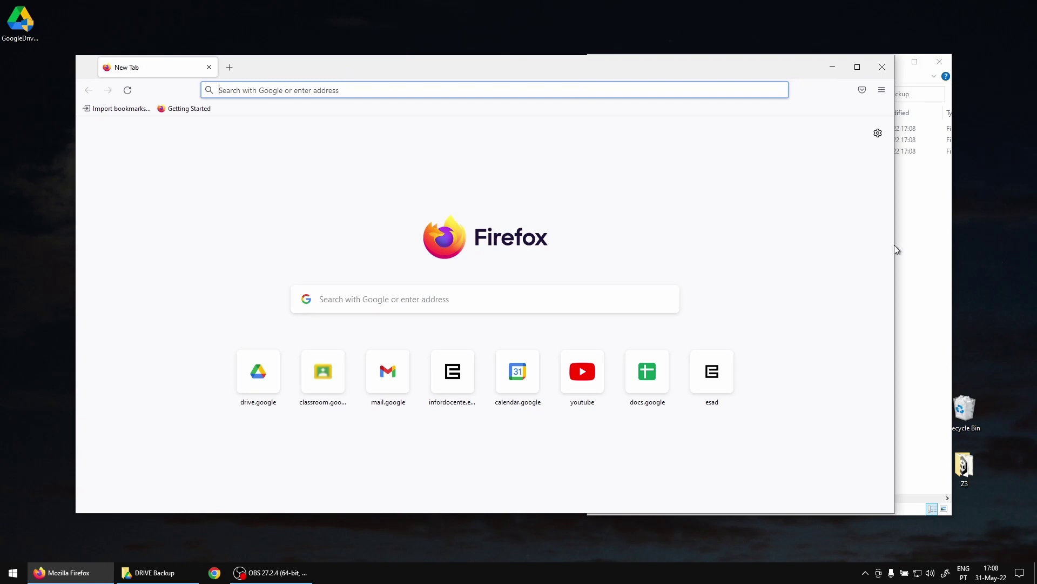
drag(896, 243, 503, 245)
click(204, 352)
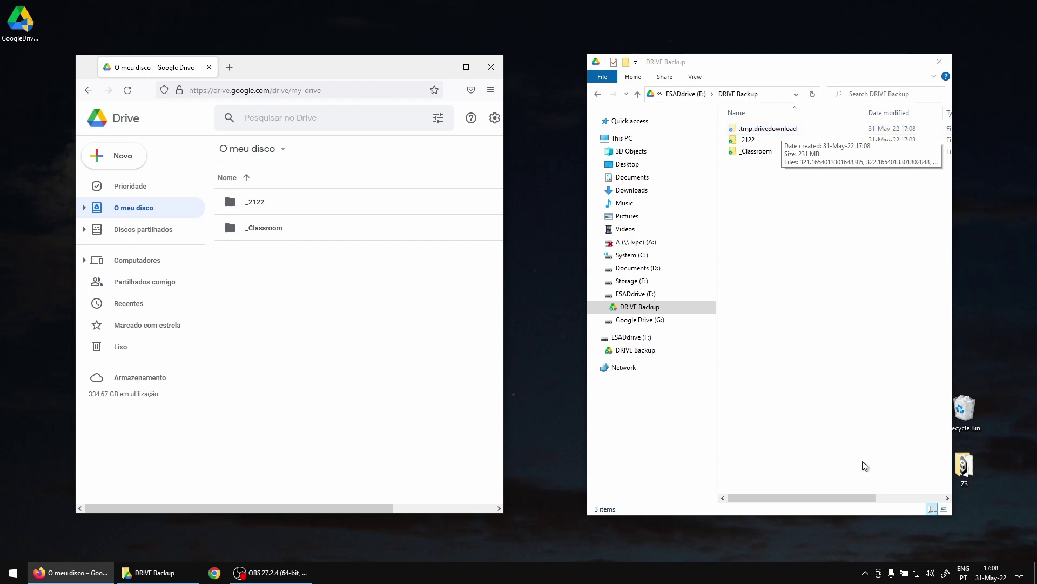
- Open the Google Drive status window again and review the syncing activity
click(865, 574)
click(865, 551)
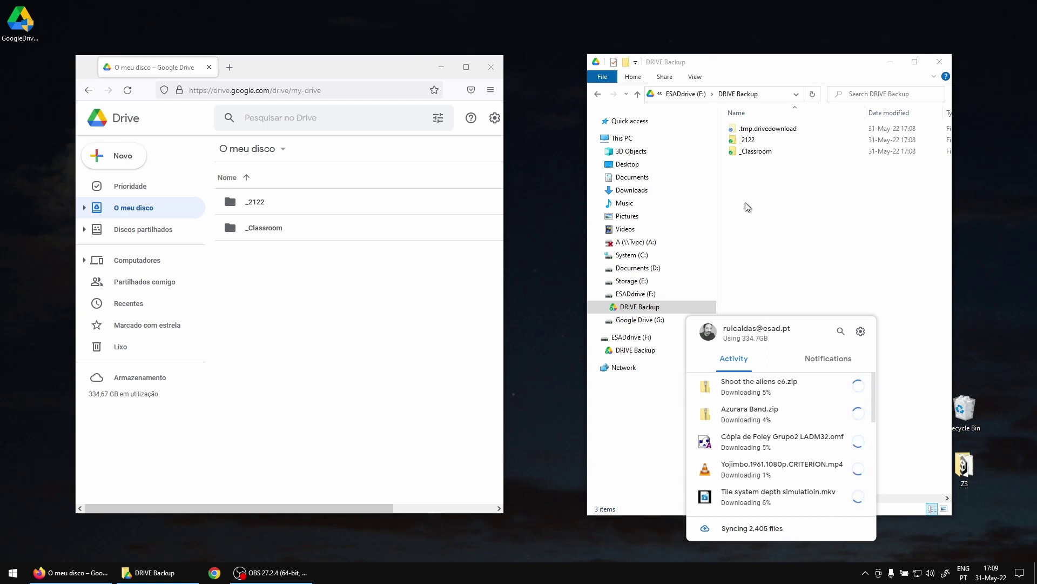
drag(873, 406, 889, 367)
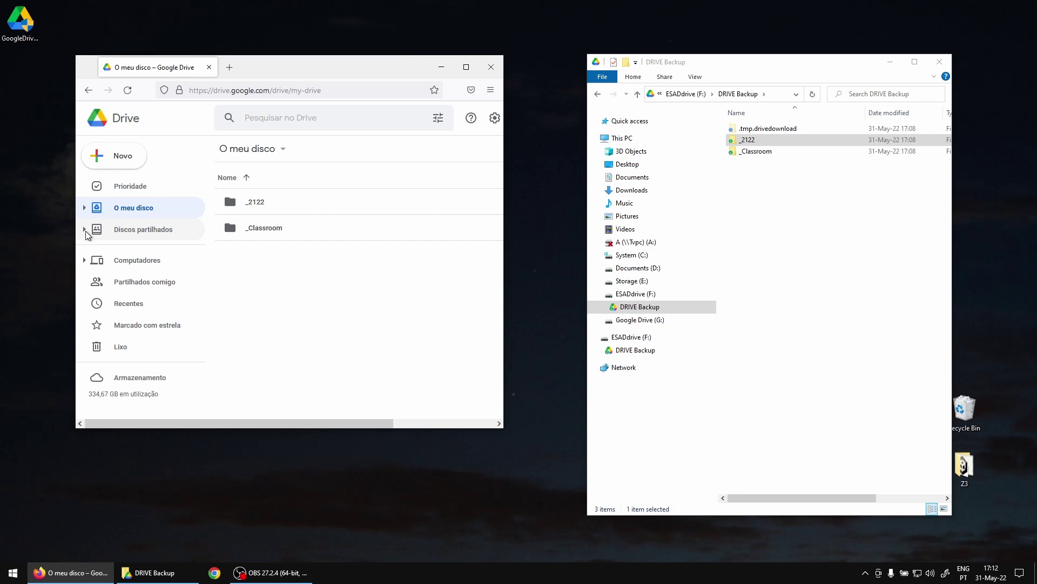
- Expand the shared drives list in web Google Drive and examine the available options for the C chárpe drive
click(85, 229)
click(85, 230)
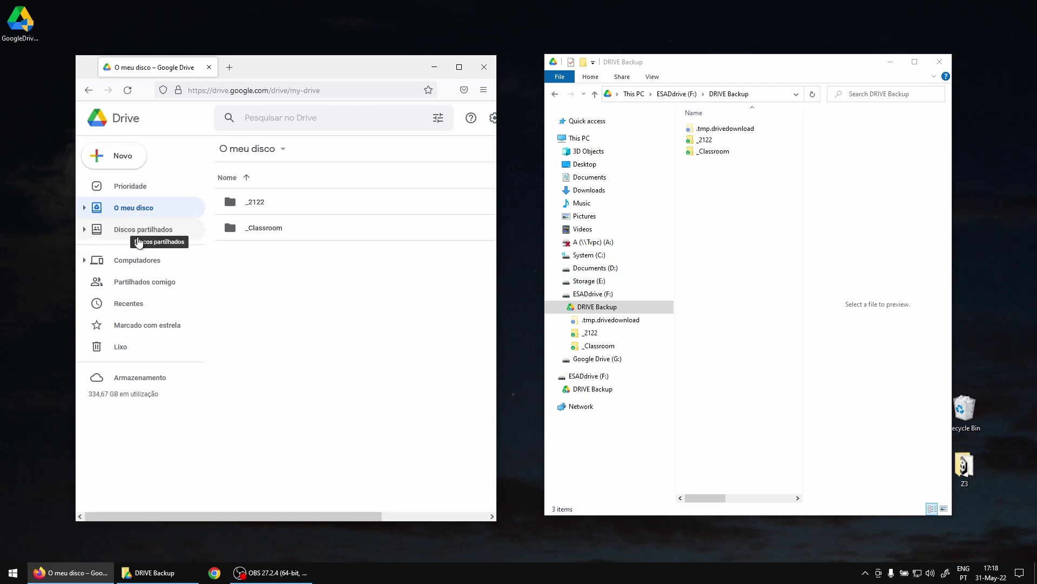
click(84, 229)
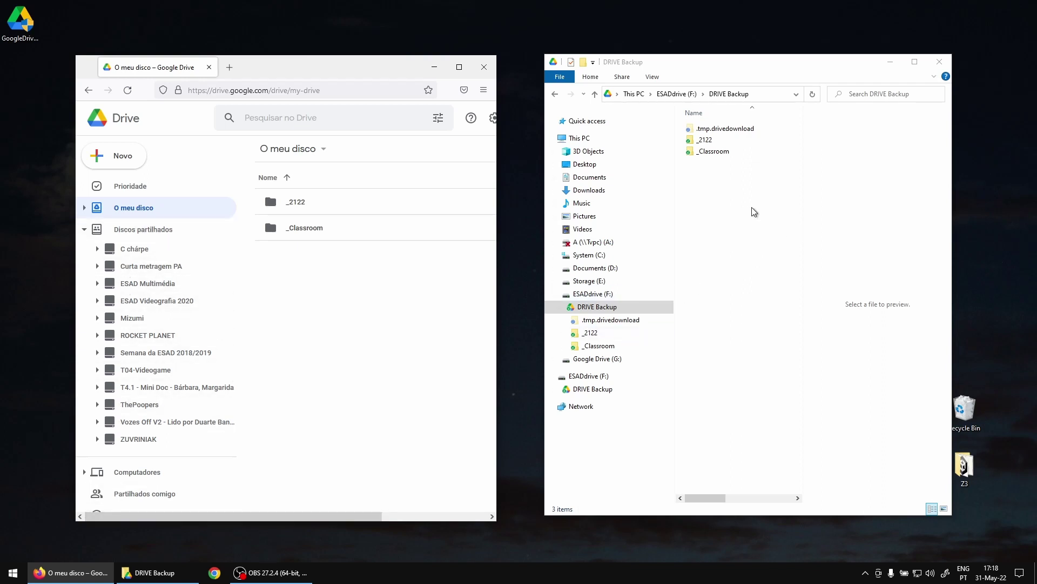
click(610, 306)
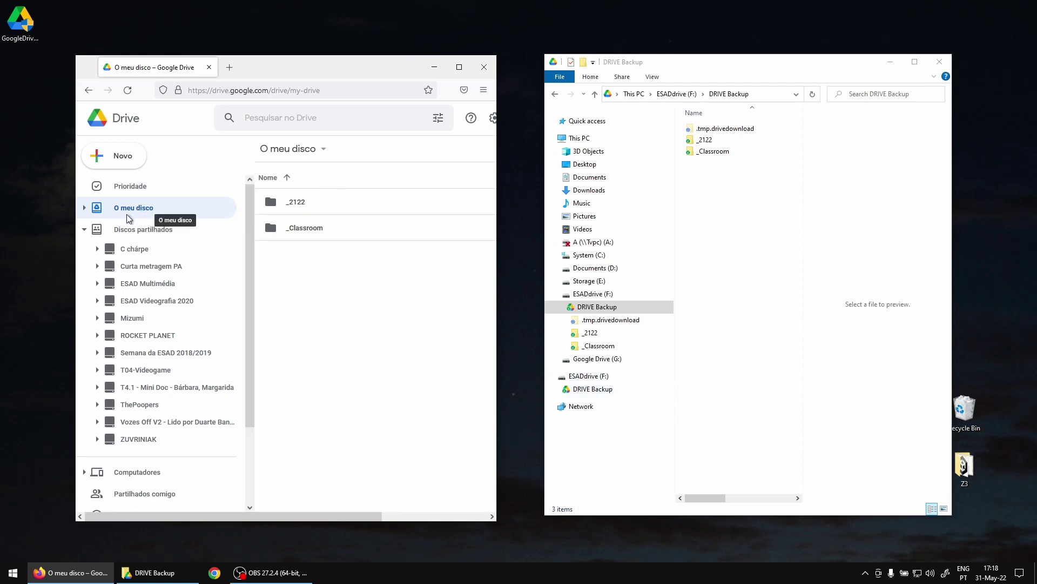
right_click(127, 252)
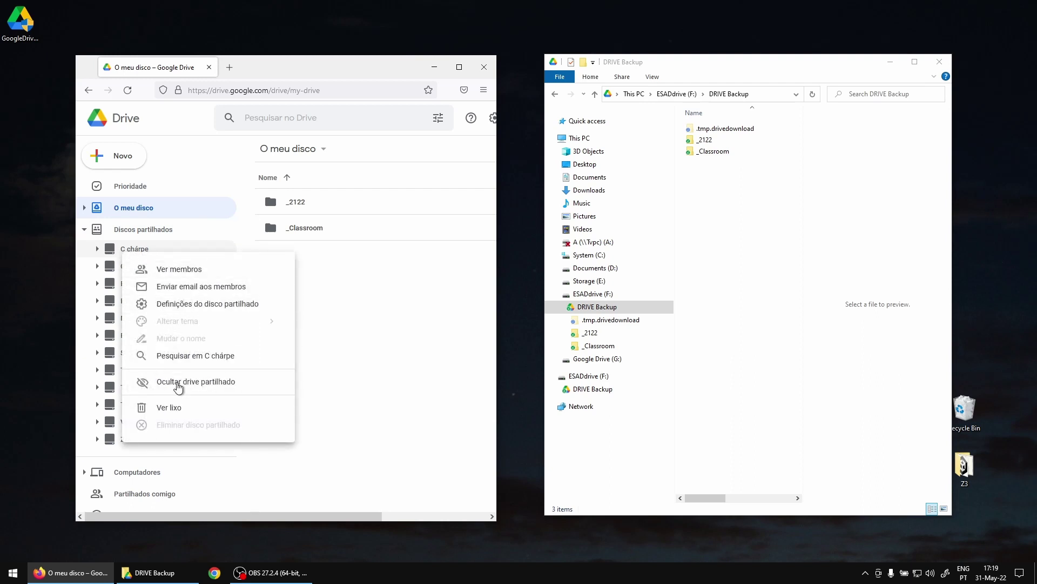
click(391, 378)
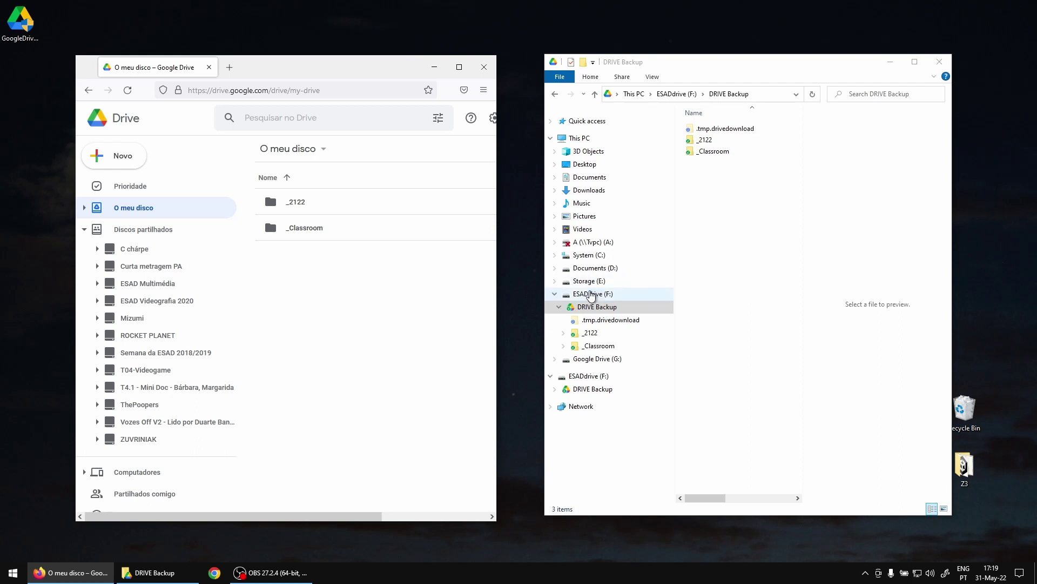
- Create a folder named SharedDrives at the root of ESADdrive (F:)
click(579, 295)
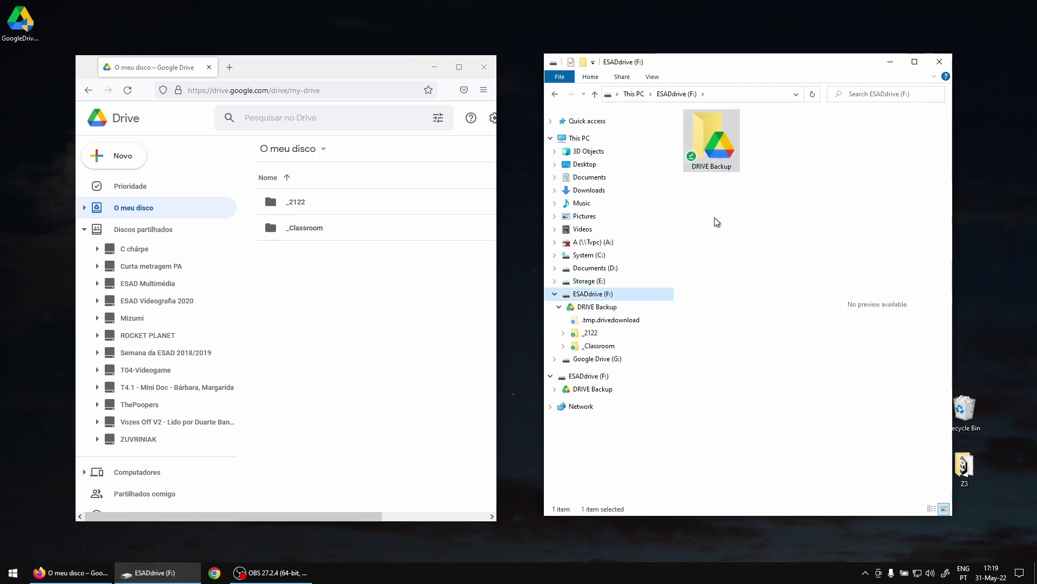
right_click(724, 233)
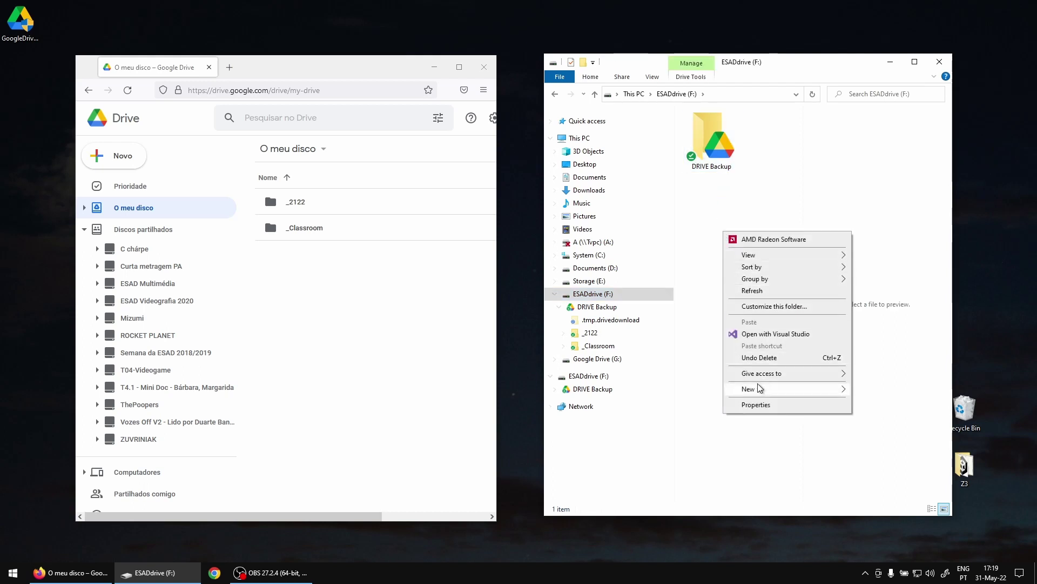
mouse_move(764, 394)
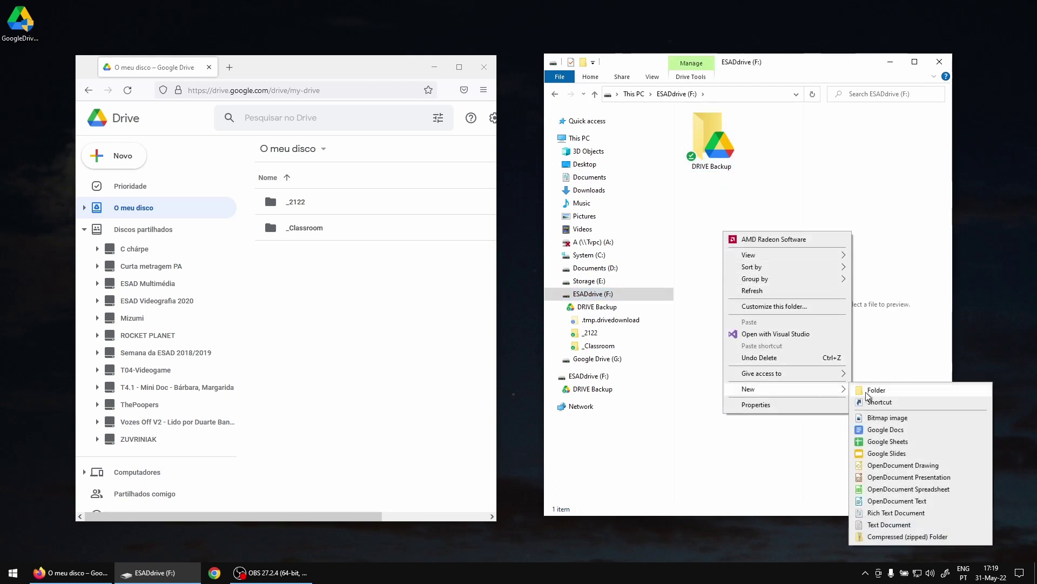
click(880, 390)
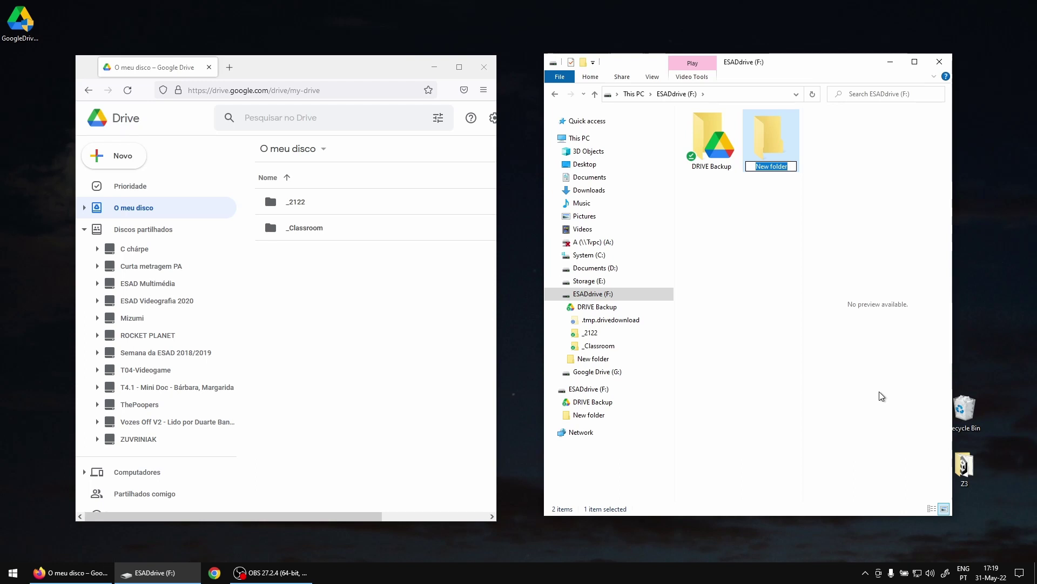
text(SharedDrives)
key(Return)
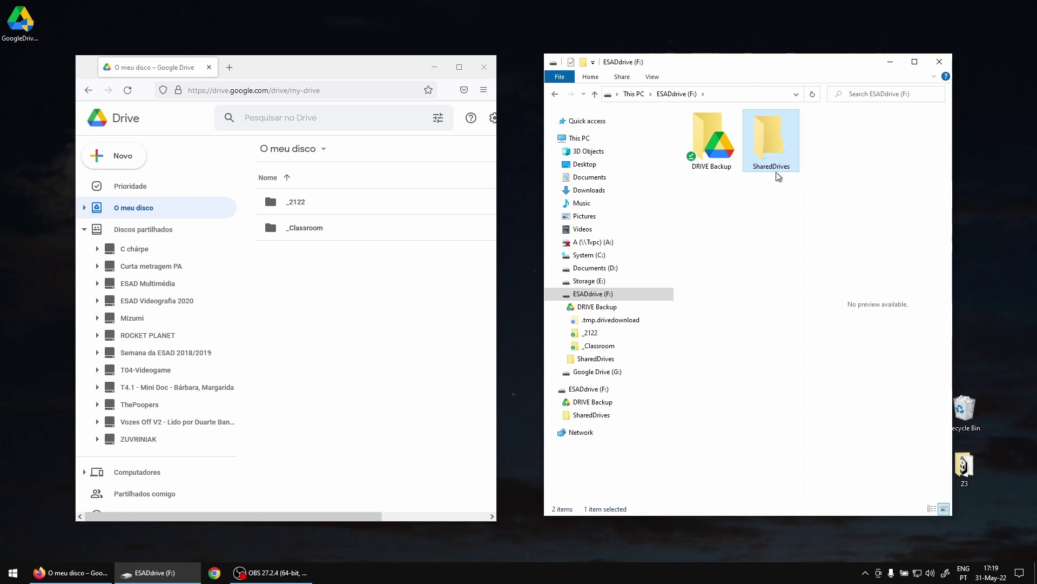
- Copy the C chárpe shared drive from Google Drive (G:) into SharedDrives on ESADdrive (F:) and open the copied folder
double_click(758, 150)
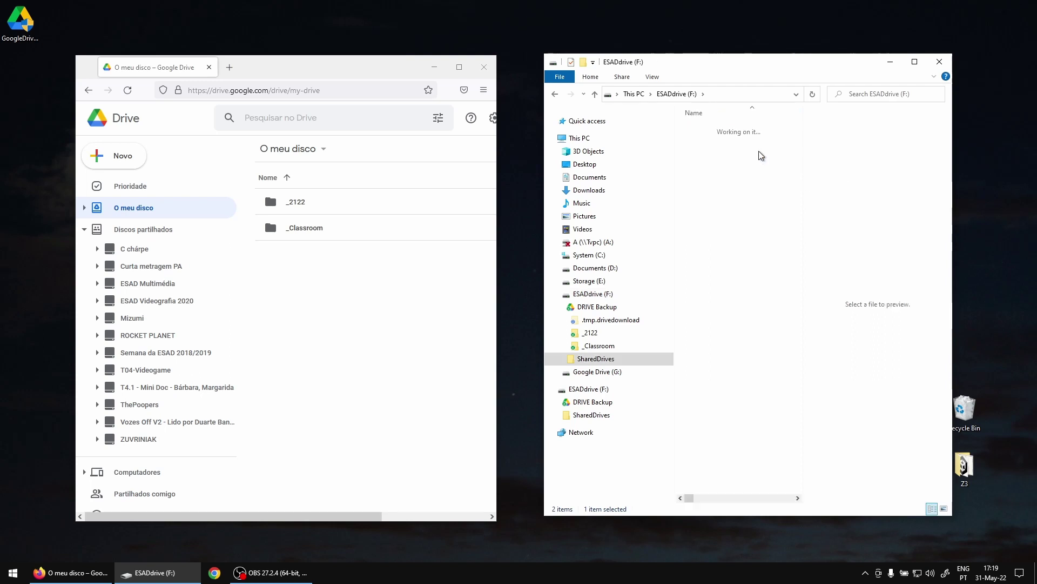
click(555, 373)
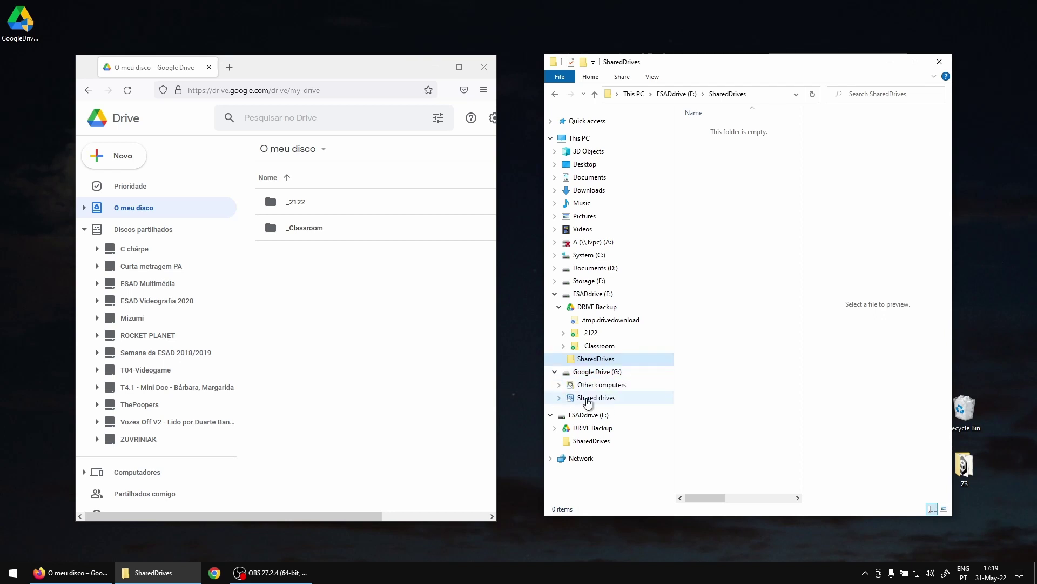
click(561, 400)
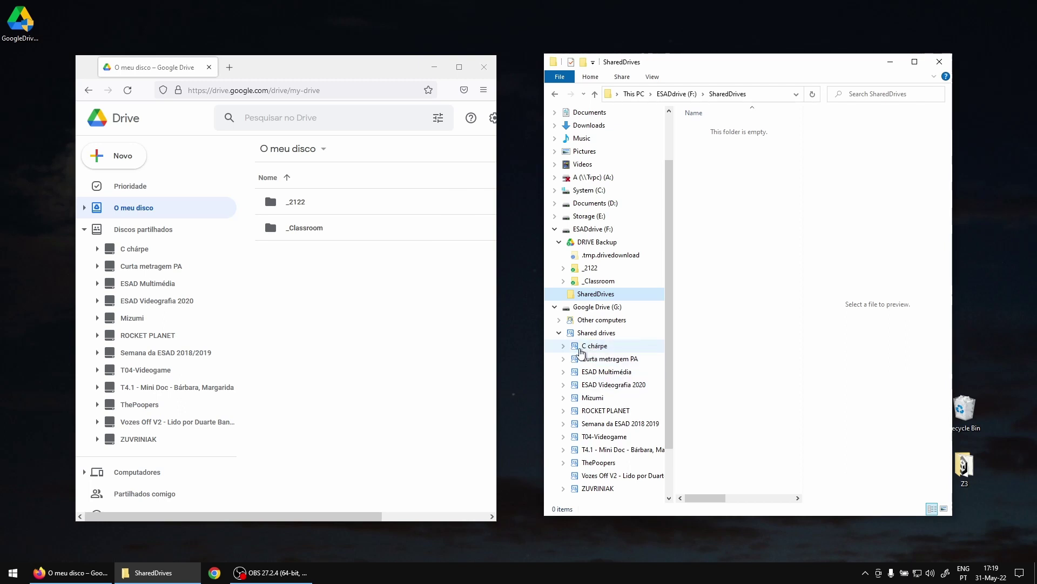
drag(581, 351, 596, 294)
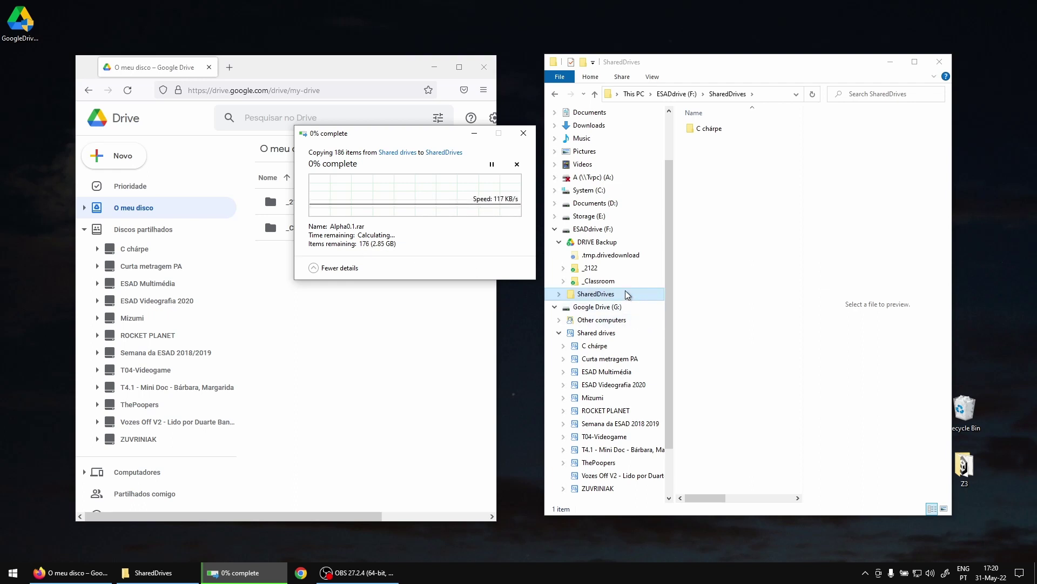
click(574, 297)
click(575, 307)
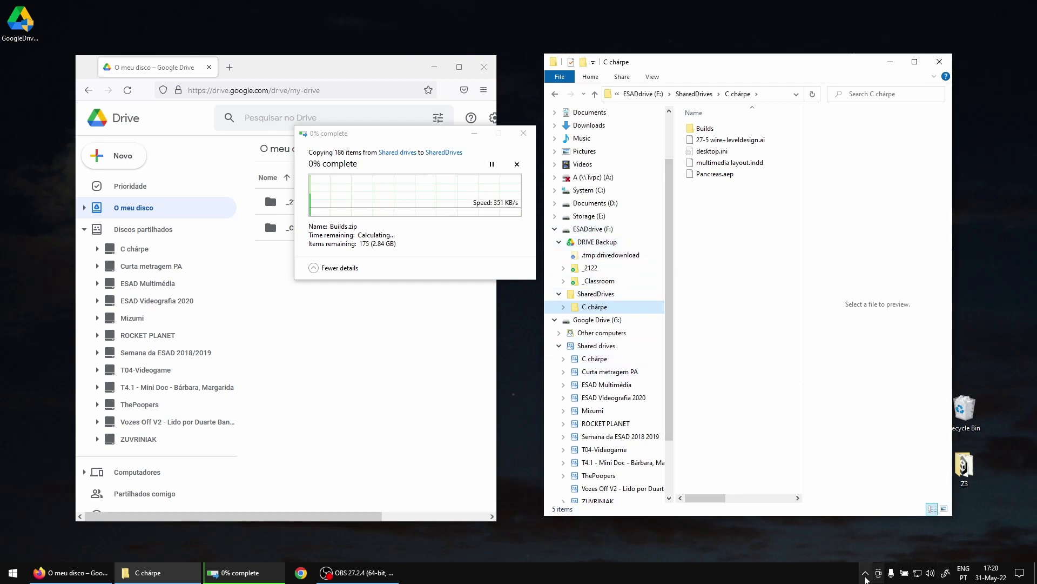
- Cancel the running copy of the shared drive and close the Firefox window
click(865, 573)
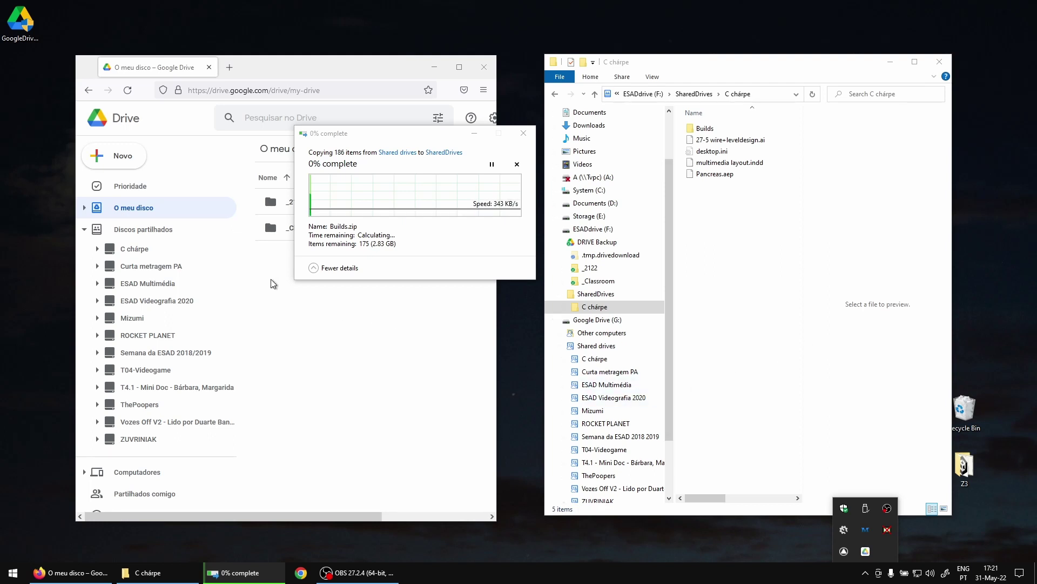
click(517, 164)
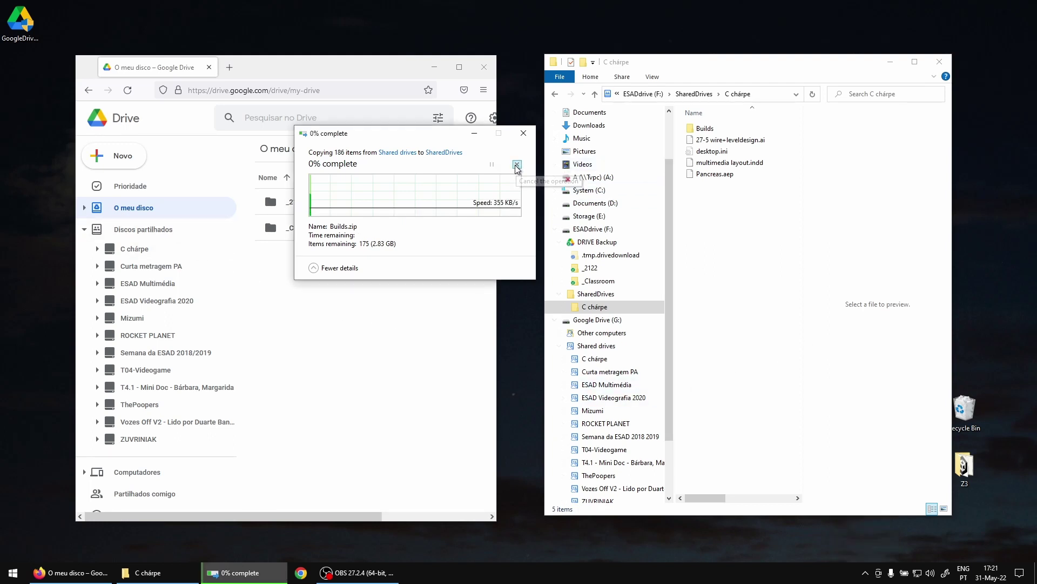
click(484, 66)
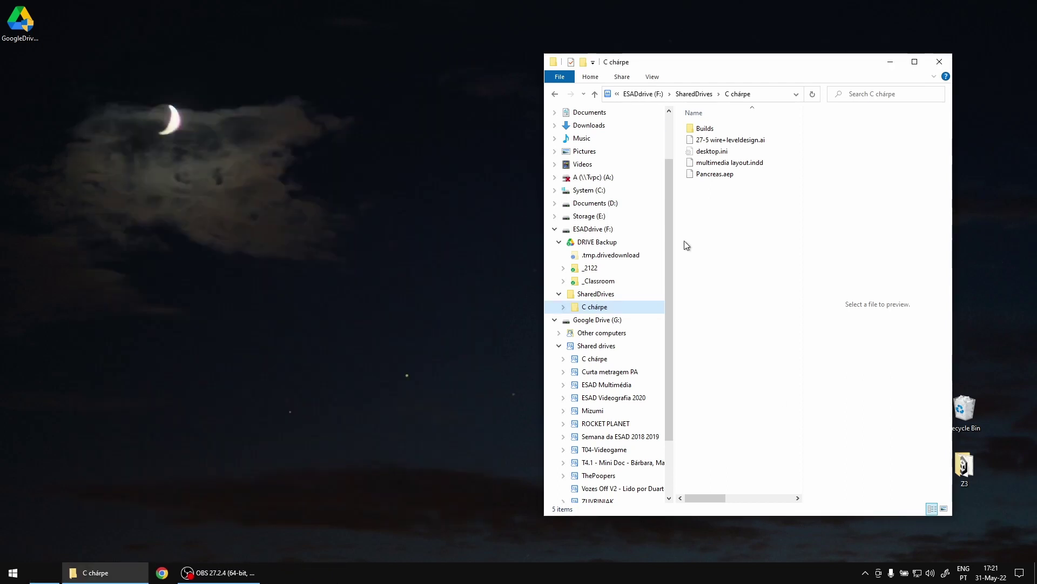
- Pause syncing in Google Drive for desktop and review the option to resume it
click(866, 574)
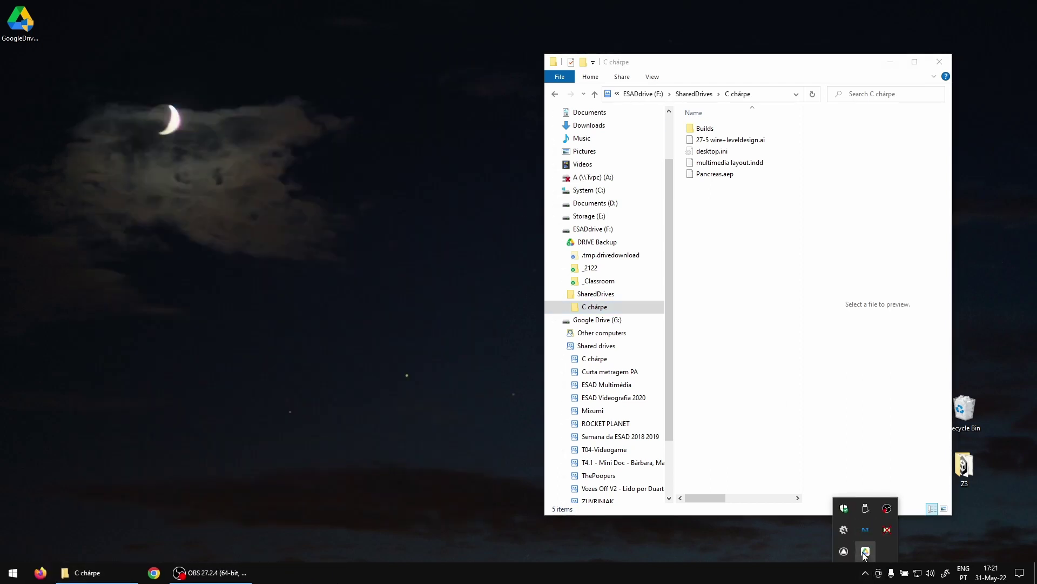
click(866, 551)
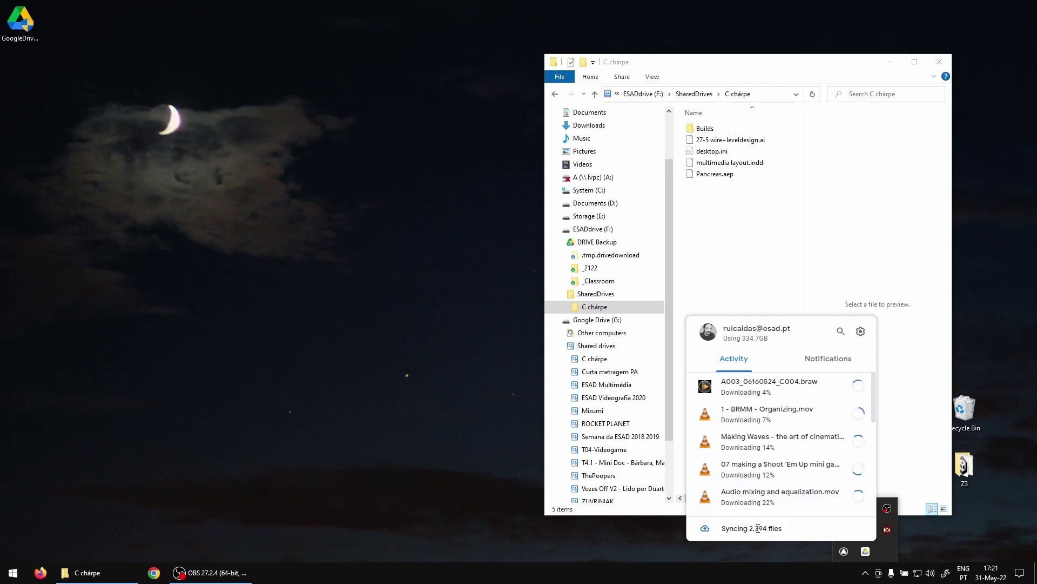
click(860, 331)
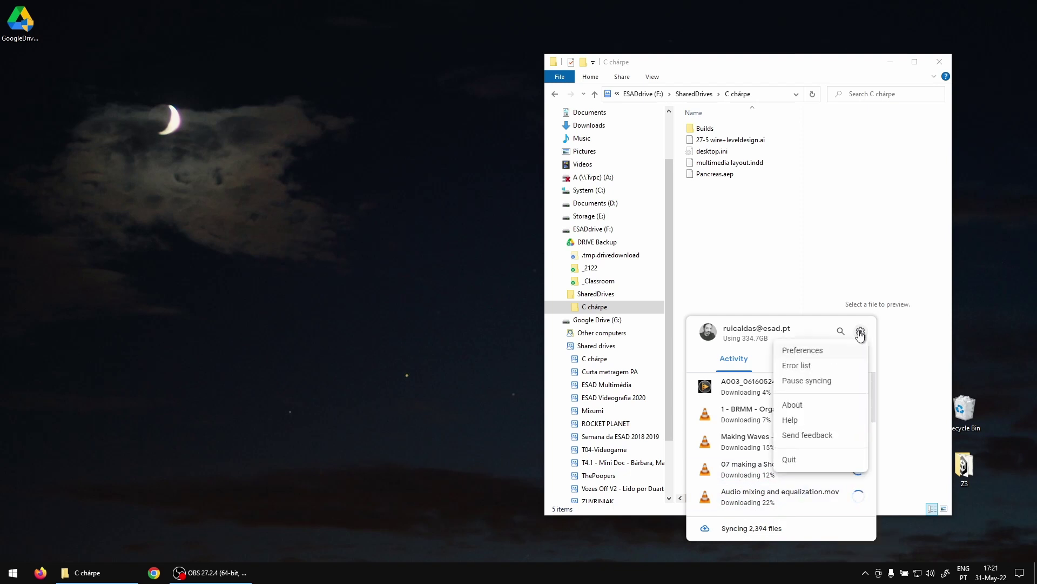
click(822, 378)
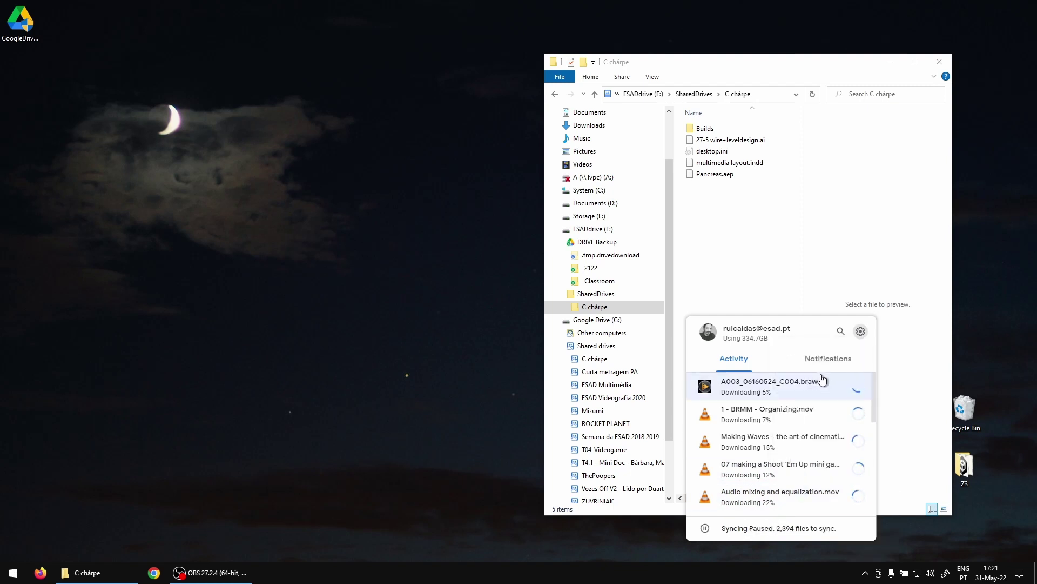
drag(873, 384, 886, 346)
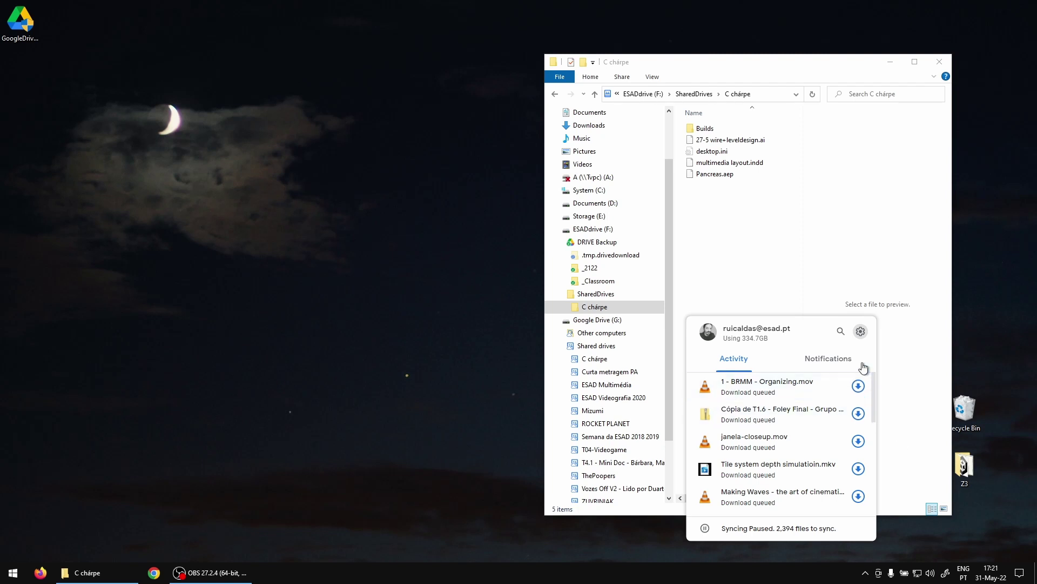
click(861, 331)
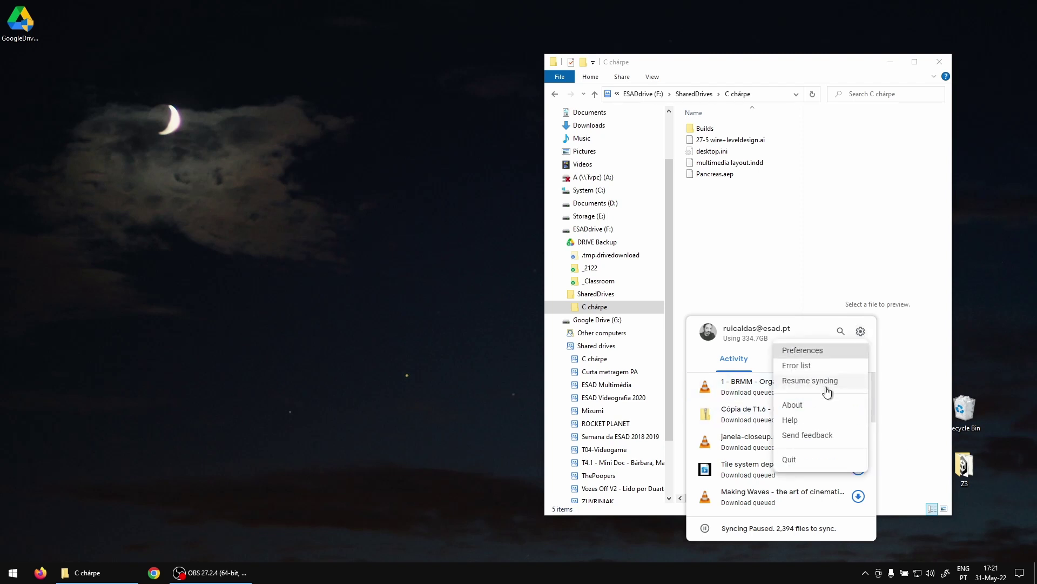
click(861, 331)
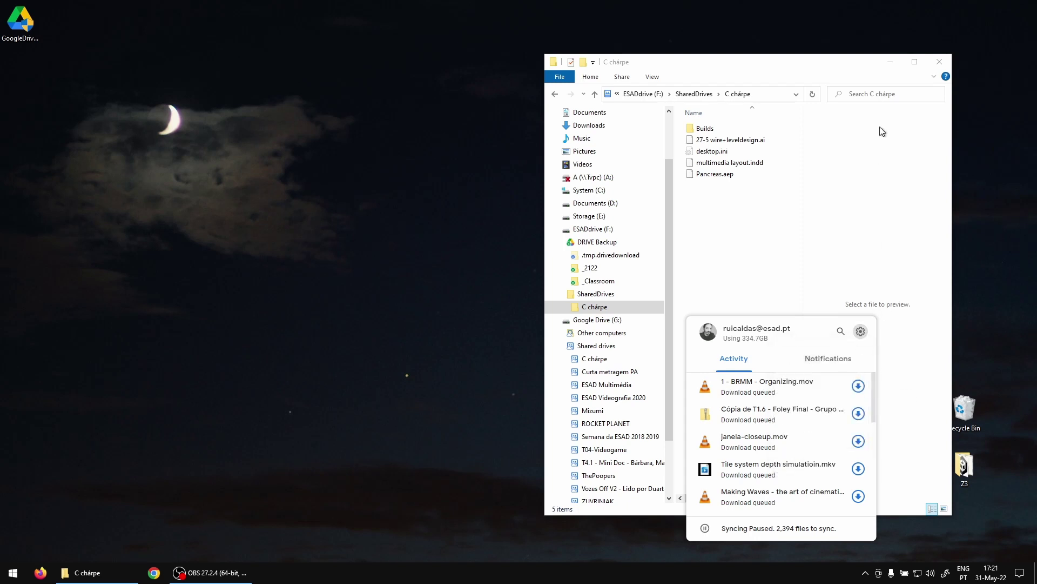
- Close the C chárpe folder window and quit Google Drive for desktop despite the pending files
click(940, 61)
click(867, 575)
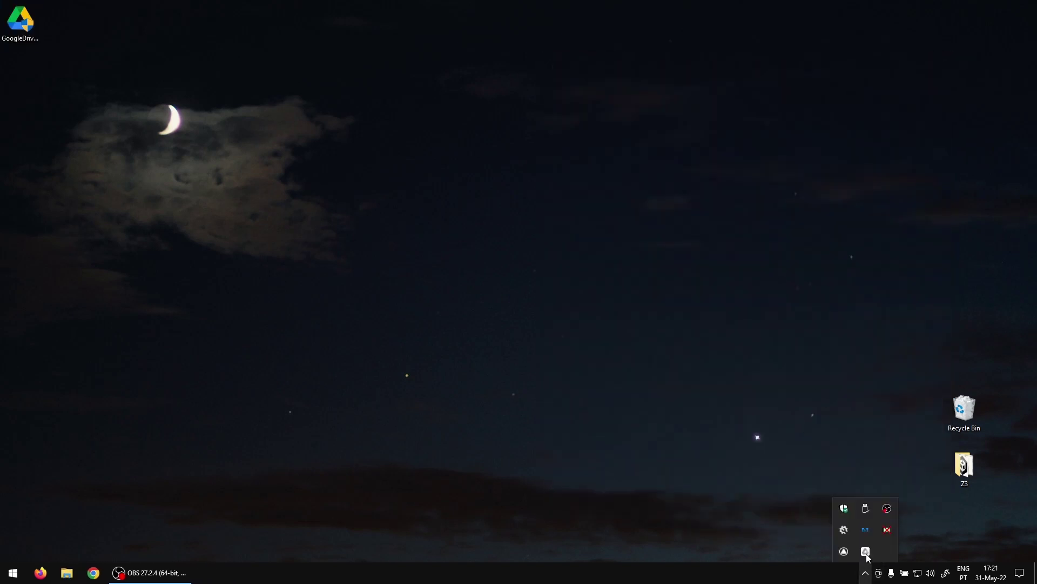
click(864, 552)
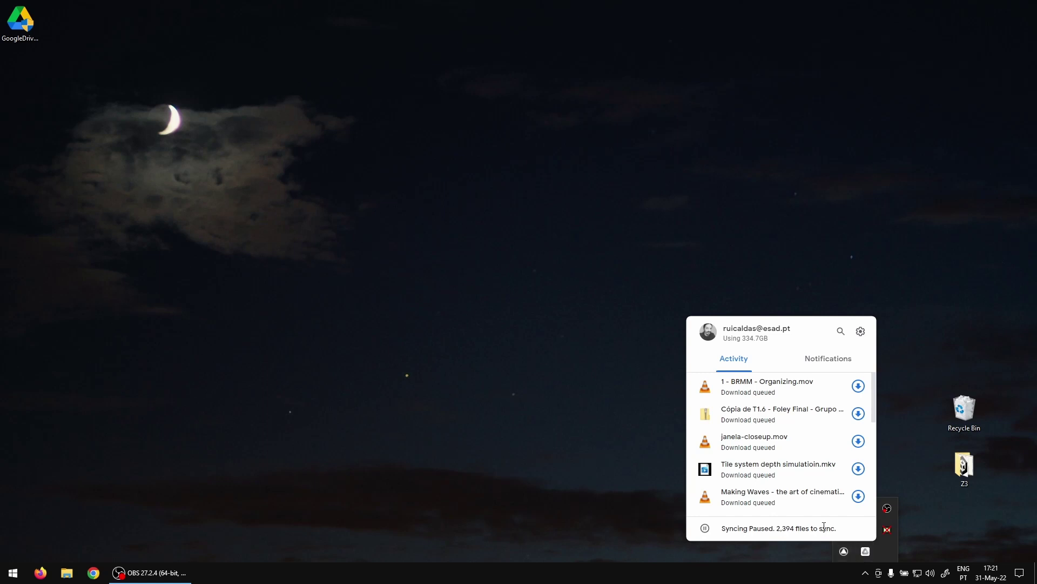
click(861, 331)
click(808, 461)
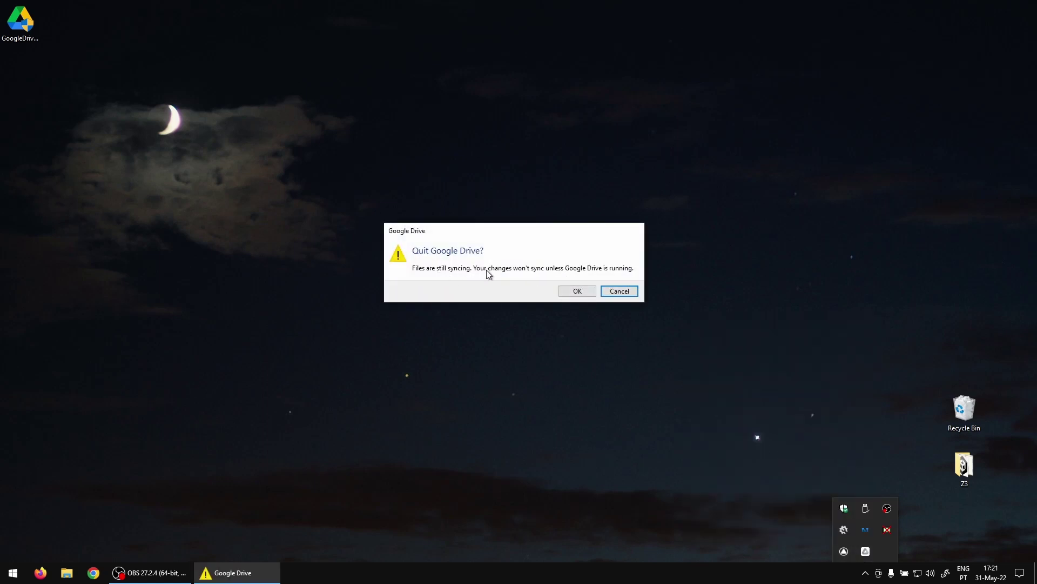
click(578, 292)
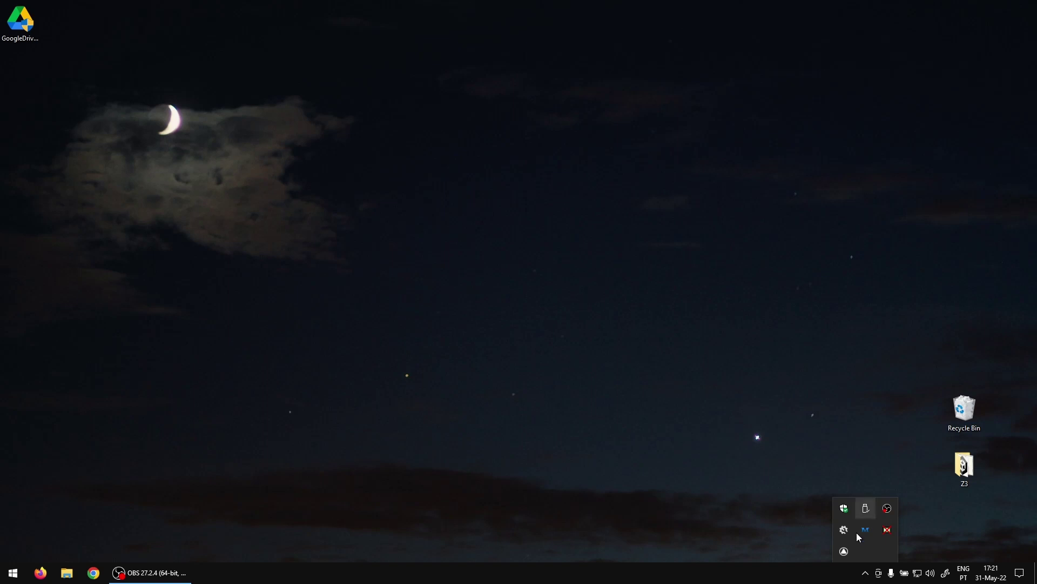
- Safely eject the external ESADdrive from the computer
click(701, 443)
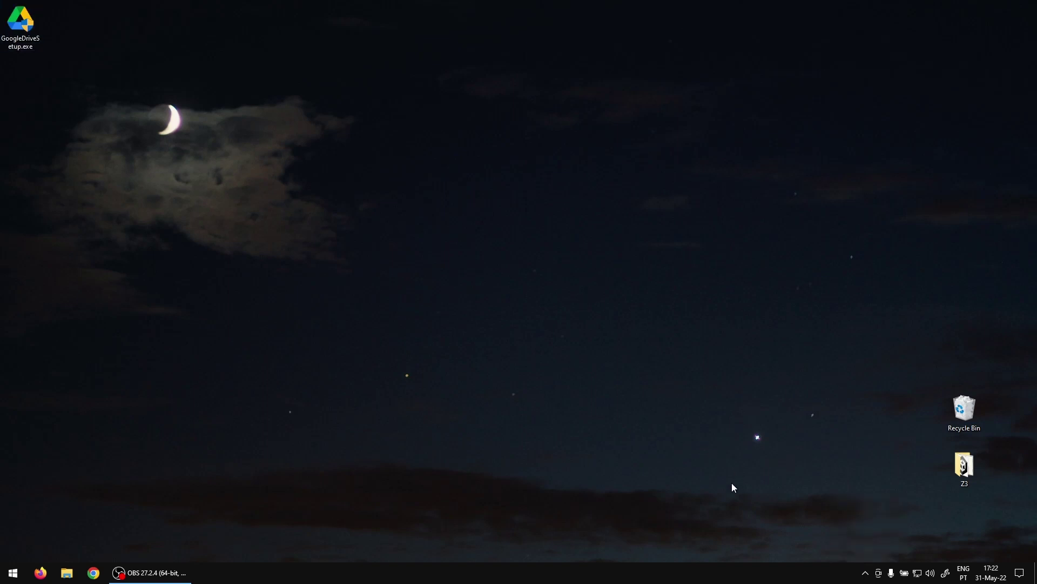
click(860, 571)
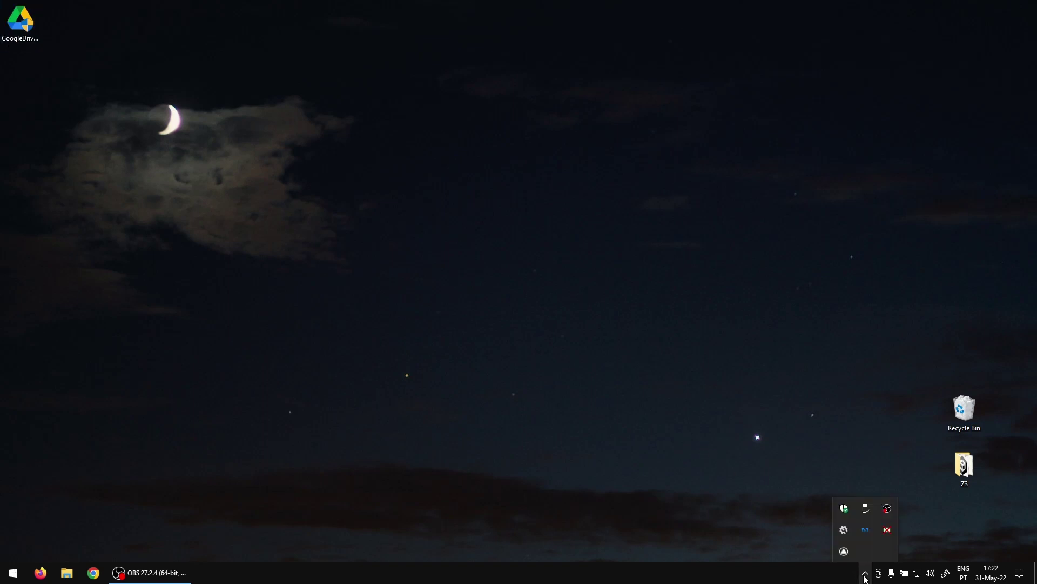
click(866, 509)
click(893, 529)
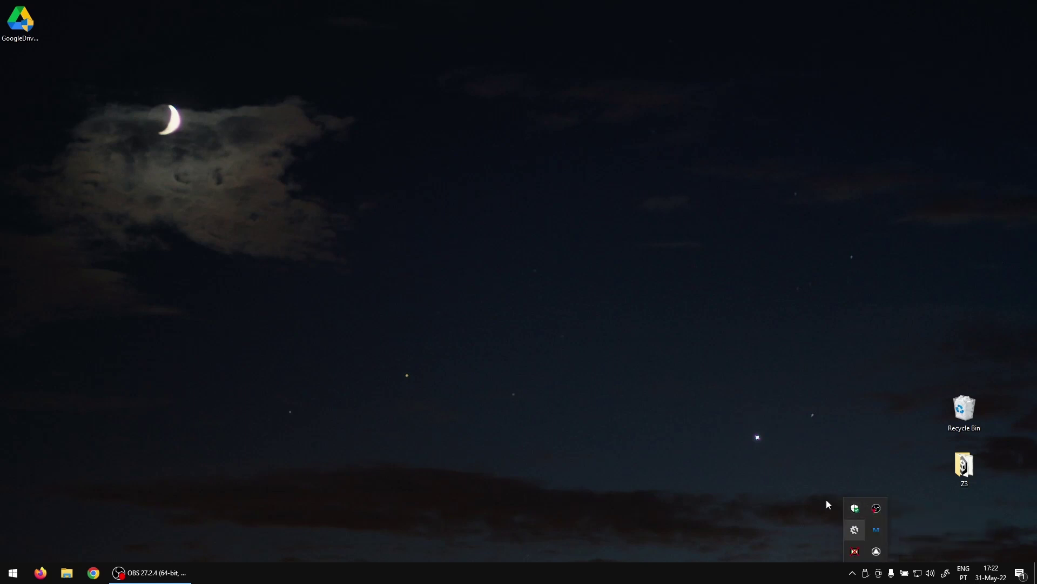
click(1015, 489)
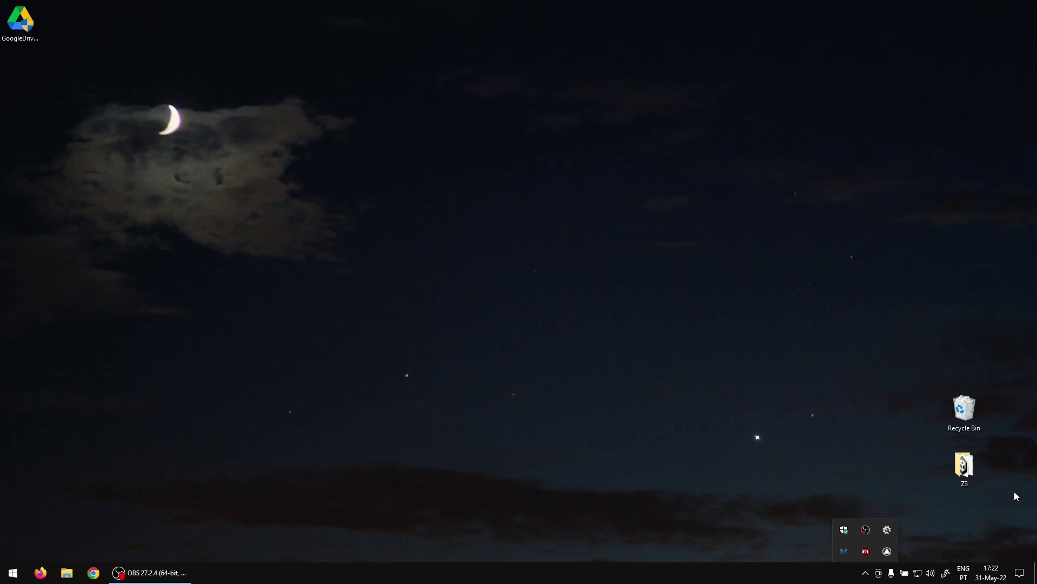
- Show This PC in a widened File Explorer window and close the separate ESADdrive (F:) window after reconnecting the drive
click(66, 574)
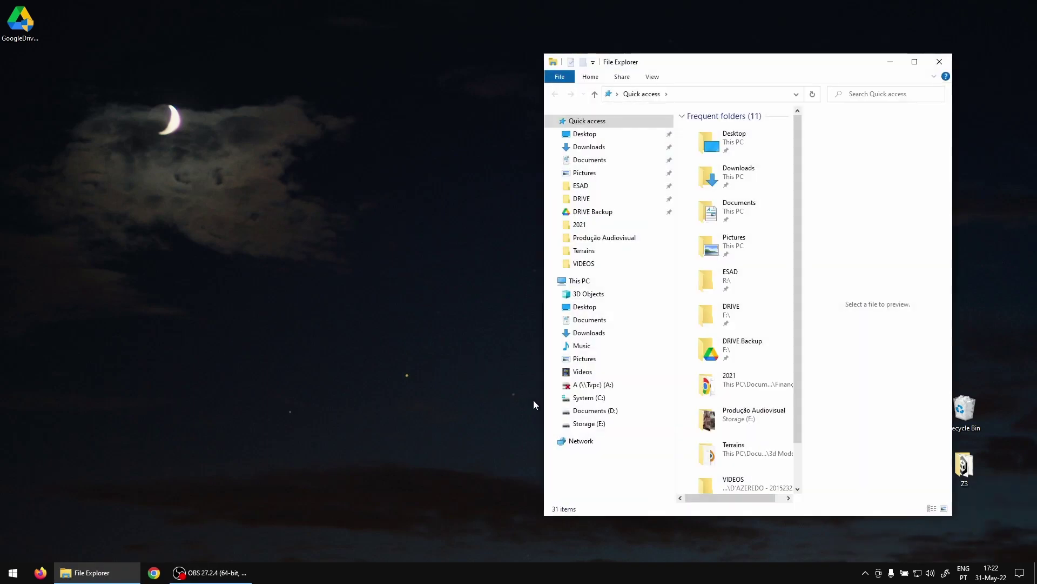
scroll(683, 351, down, 2)
click(551, 121)
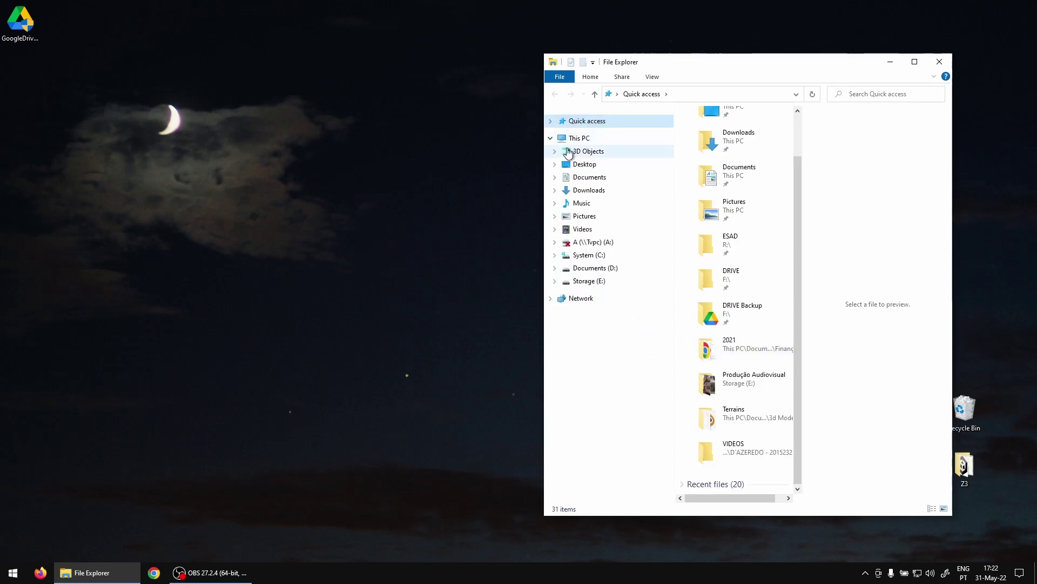
click(571, 138)
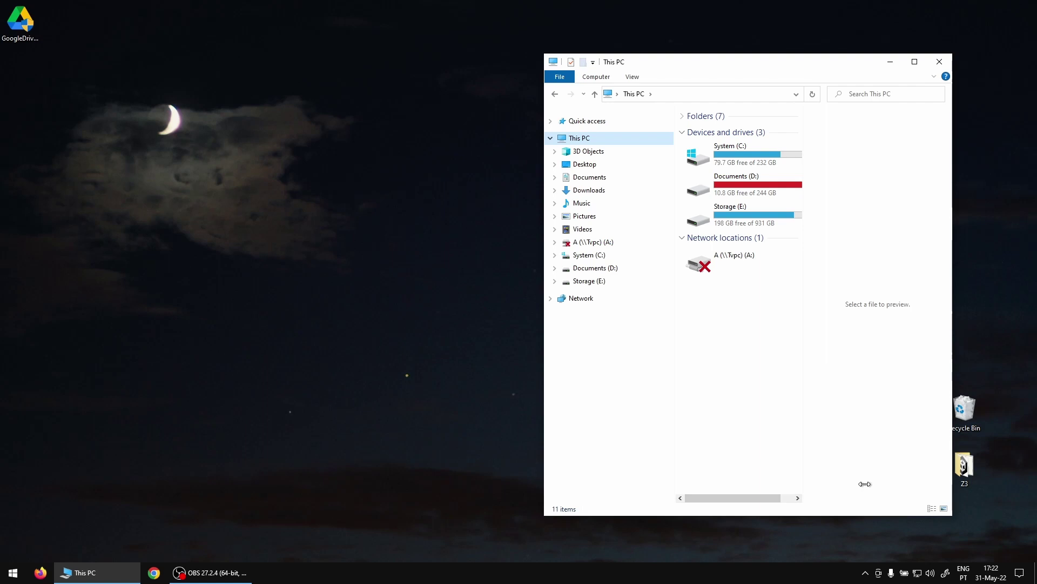
drag(543, 441, 417, 440)
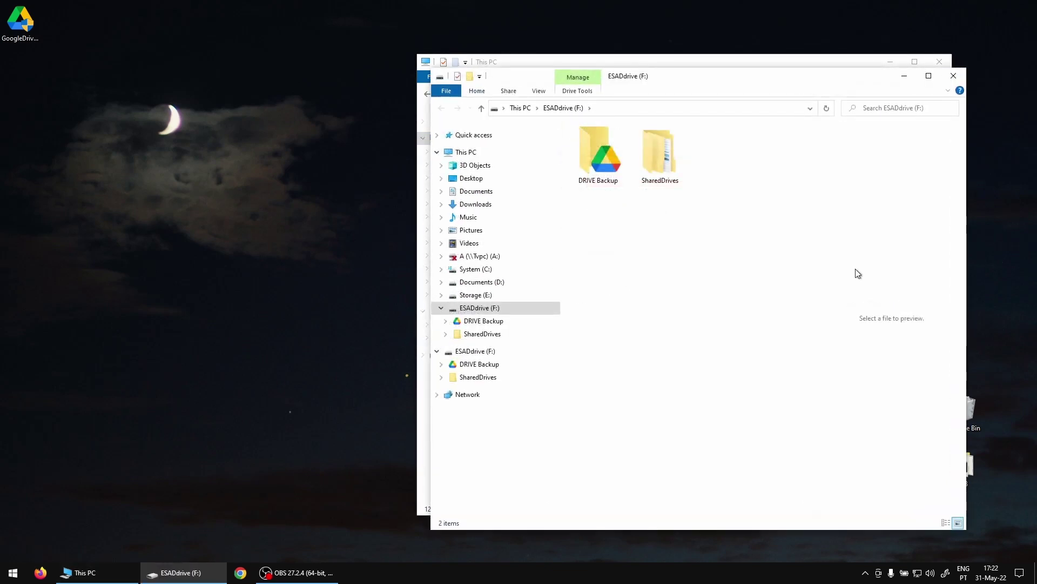
click(955, 76)
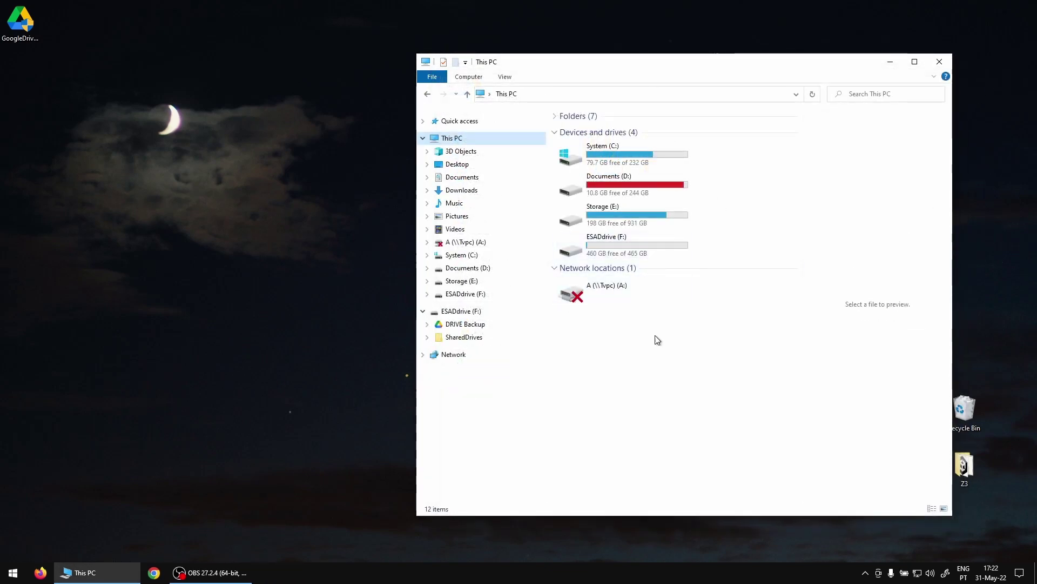
- Start Google Drive for desktop again and resume syncing
click(13, 572)
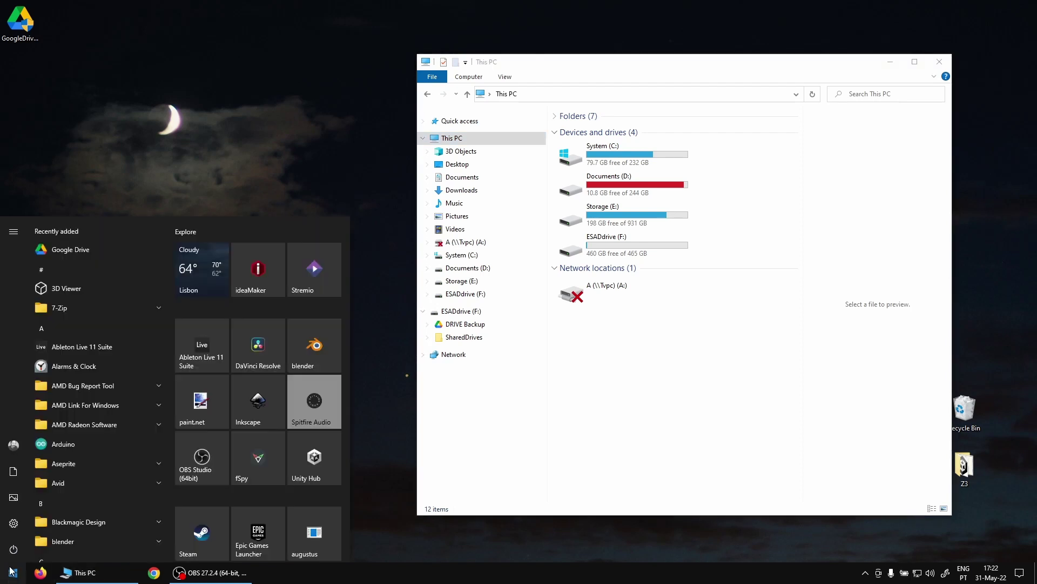
click(70, 250)
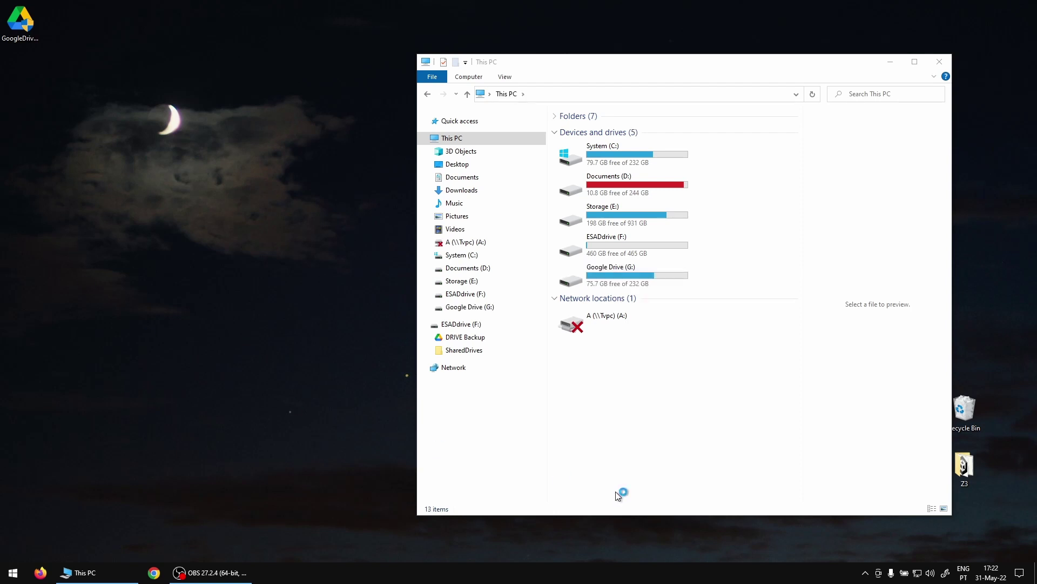
click(866, 573)
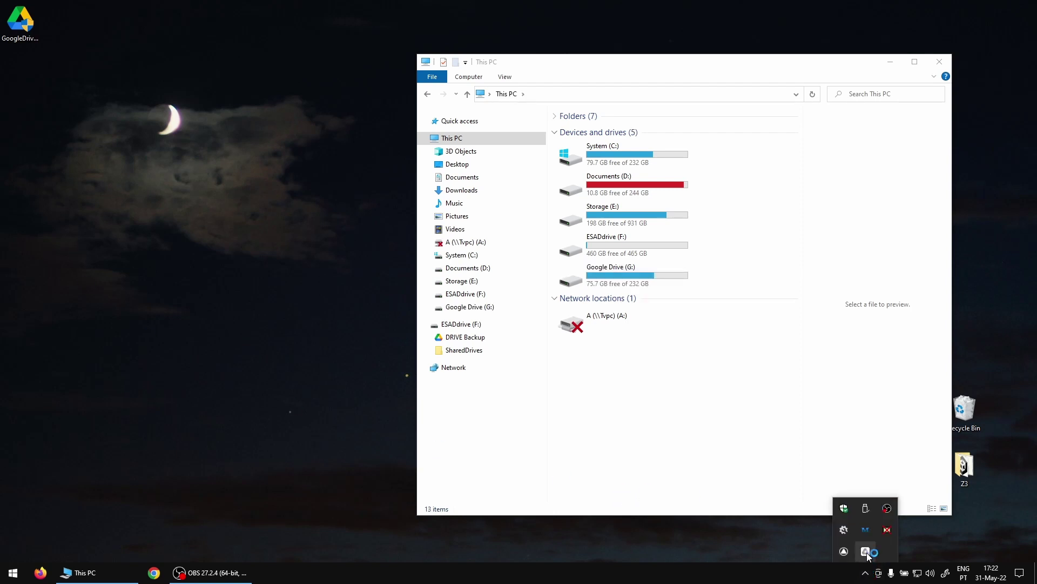
click(867, 553)
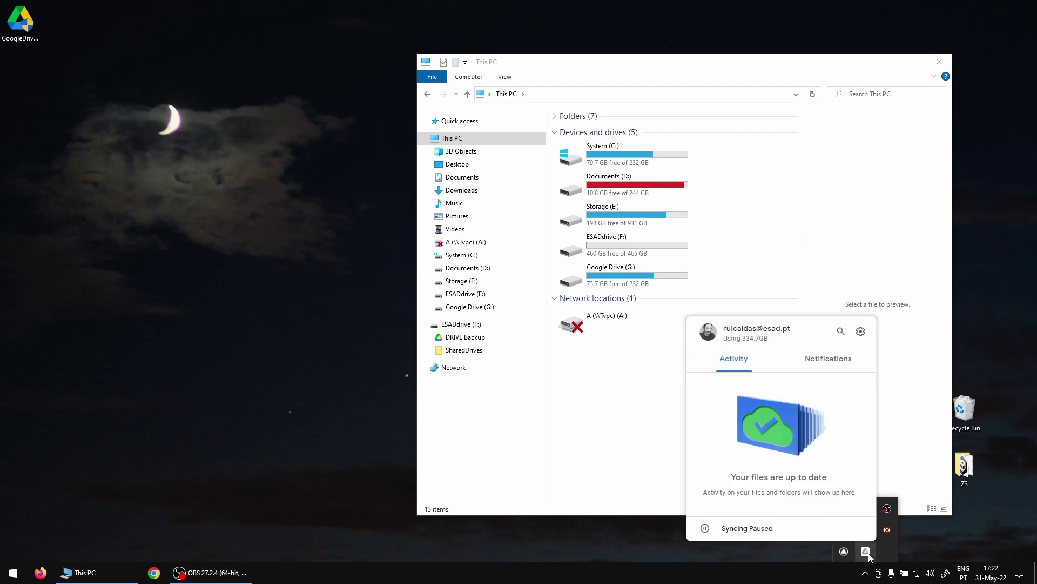
click(861, 330)
click(837, 380)
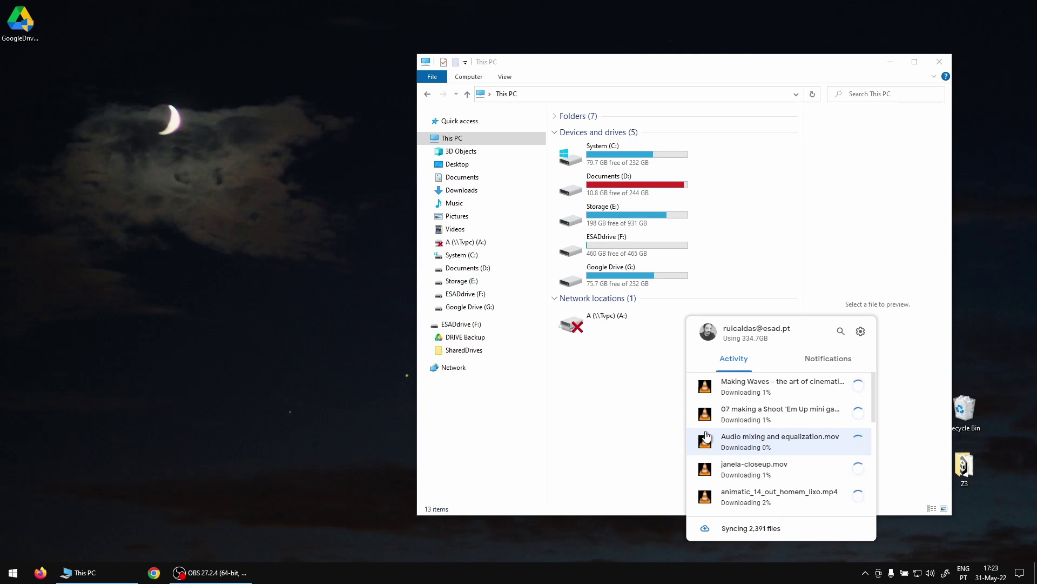
- Open Google Drive (G:) and ESADdrive (F:) in turn to examine their folders
double_click(599, 279)
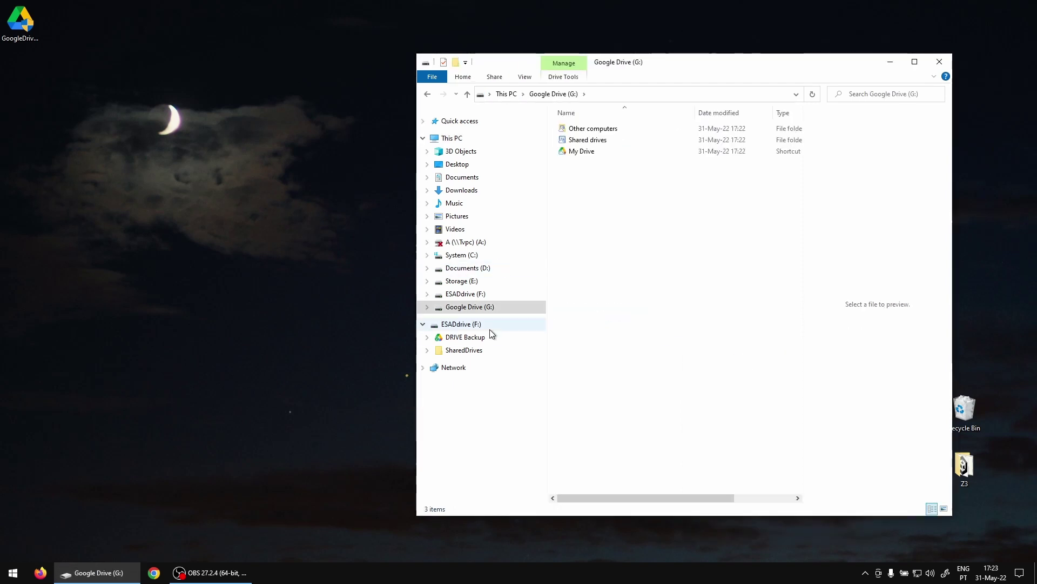
click(466, 294)
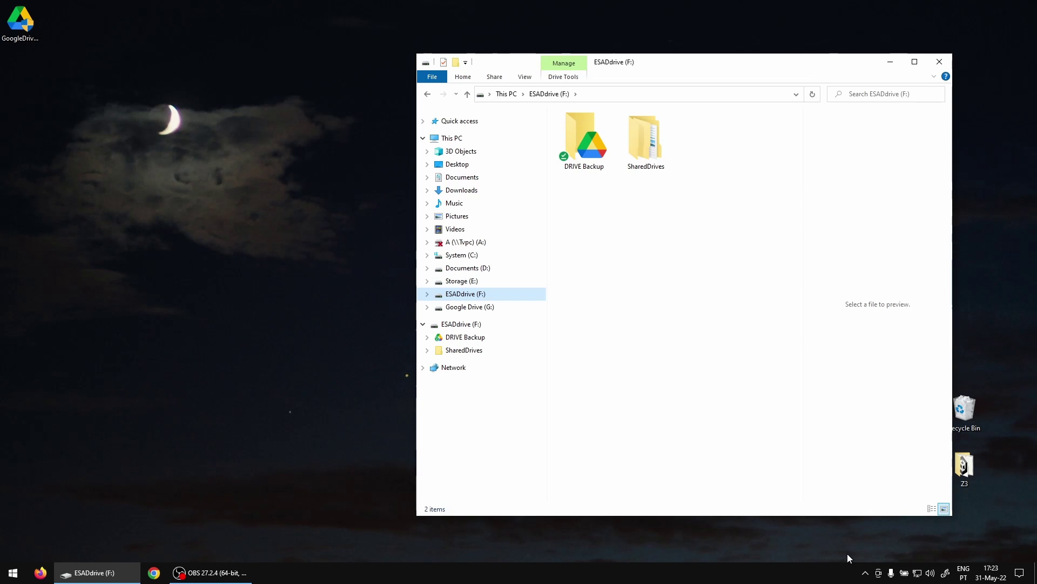
- Pause Google Drive syncing and quit the Google Drive desktop app, confirming despite the unfinished sync
click(865, 574)
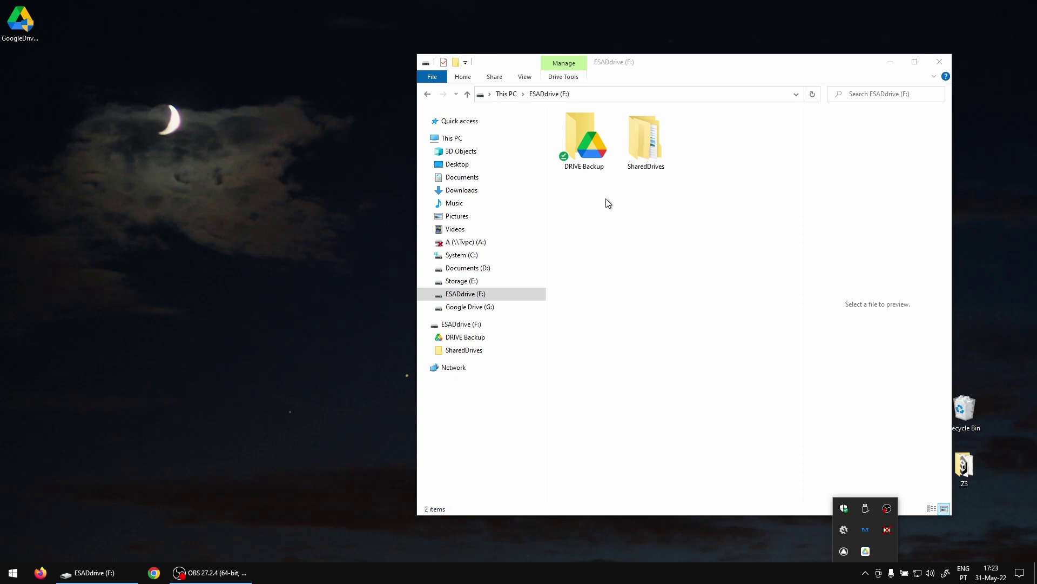
click(866, 551)
click(861, 331)
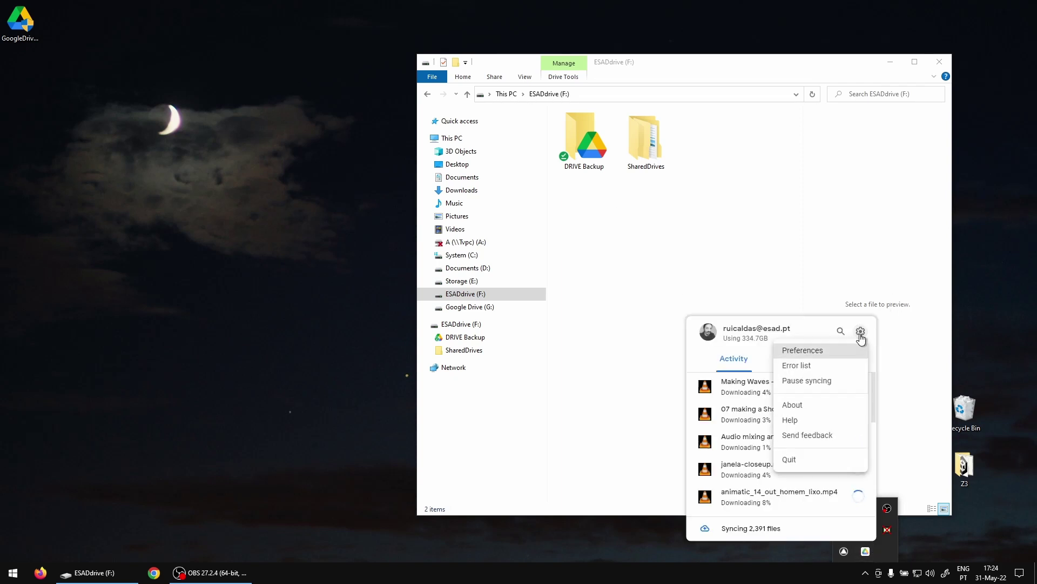
click(825, 383)
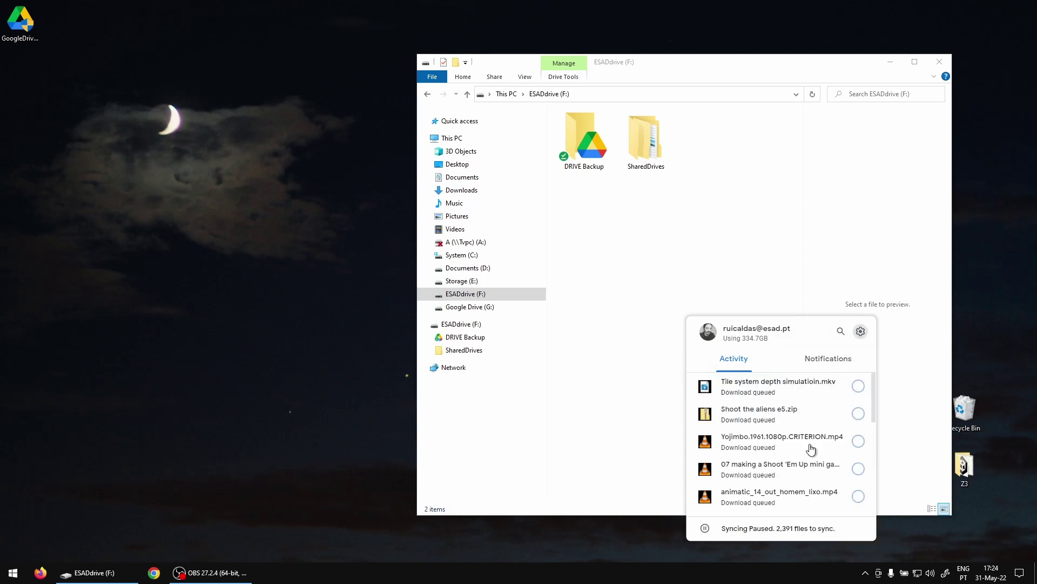
click(860, 331)
click(806, 459)
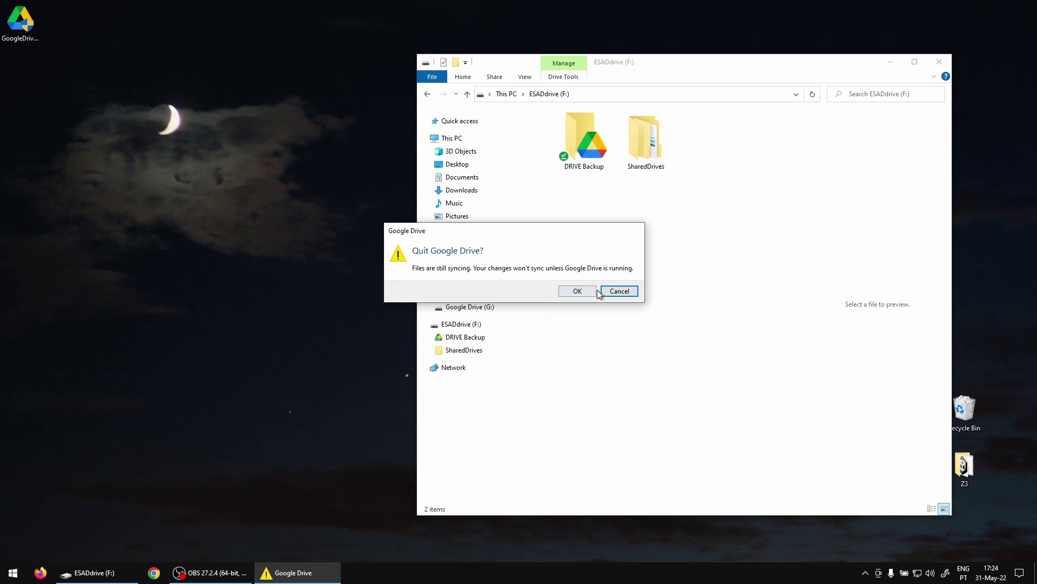
click(577, 291)
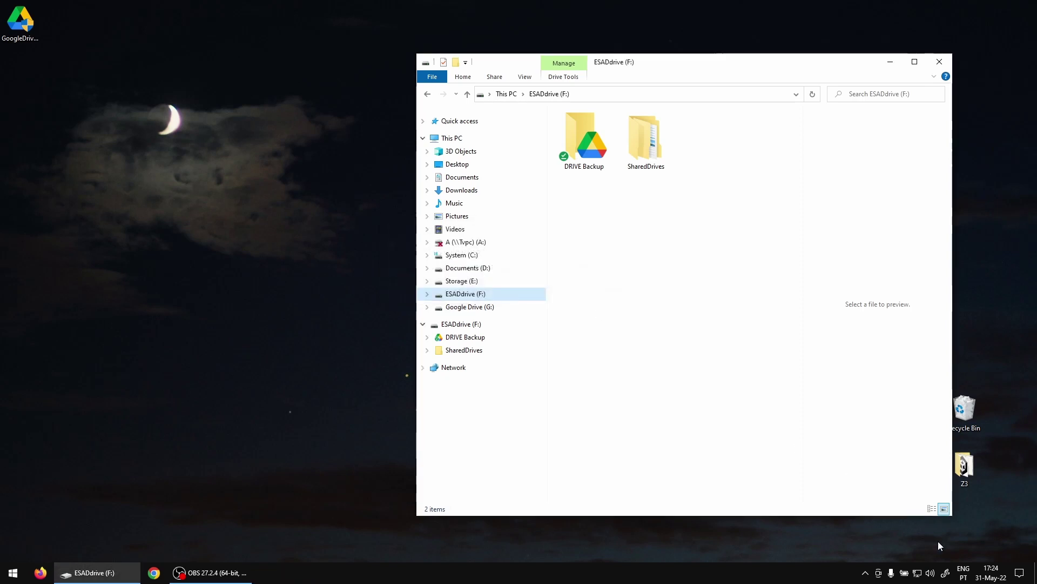
- Switch to Windows Settings and search the installed apps for "drive"
key(super+a)
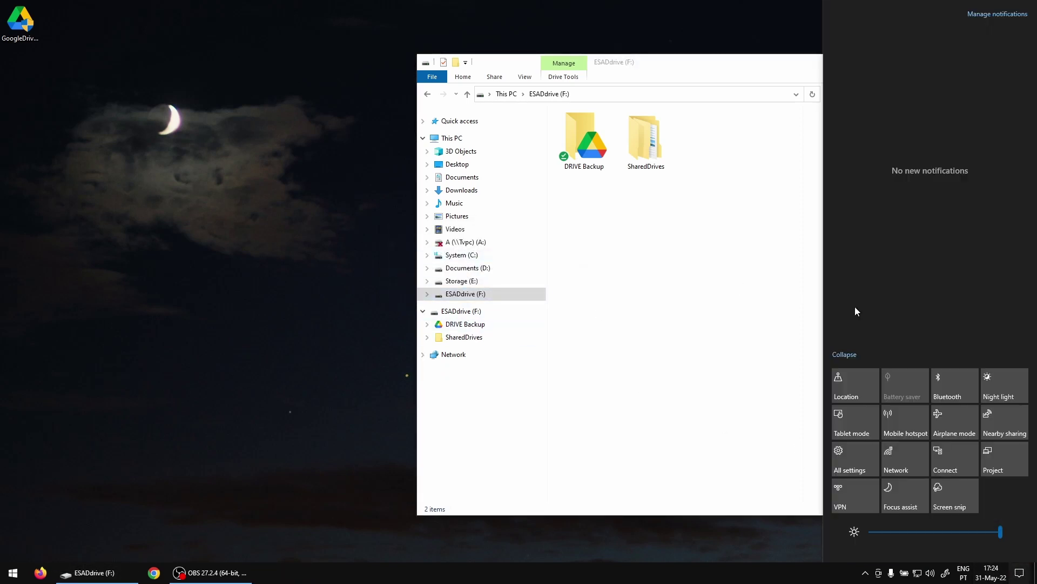
click(836, 460)
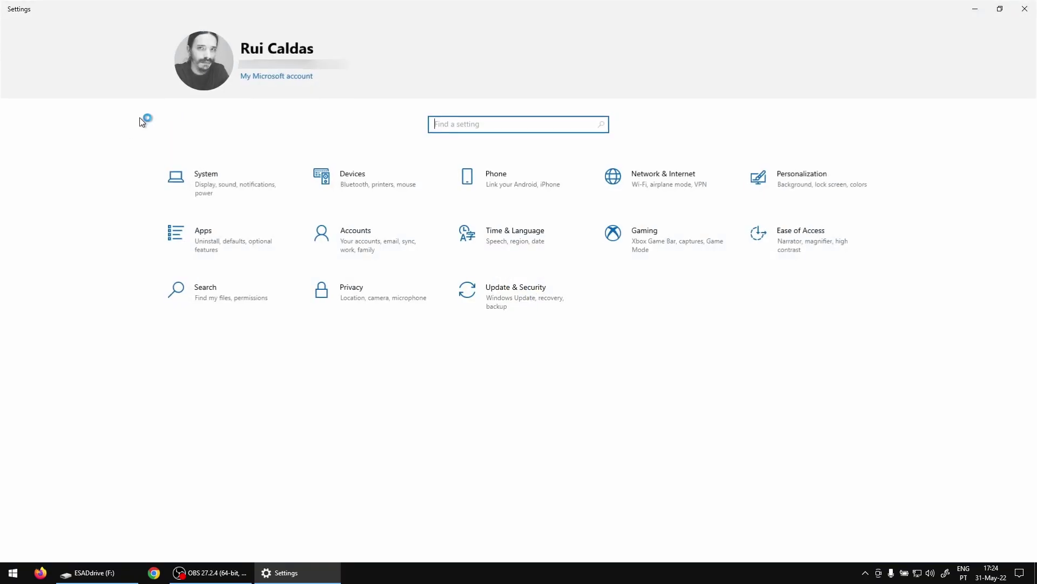
click(204, 249)
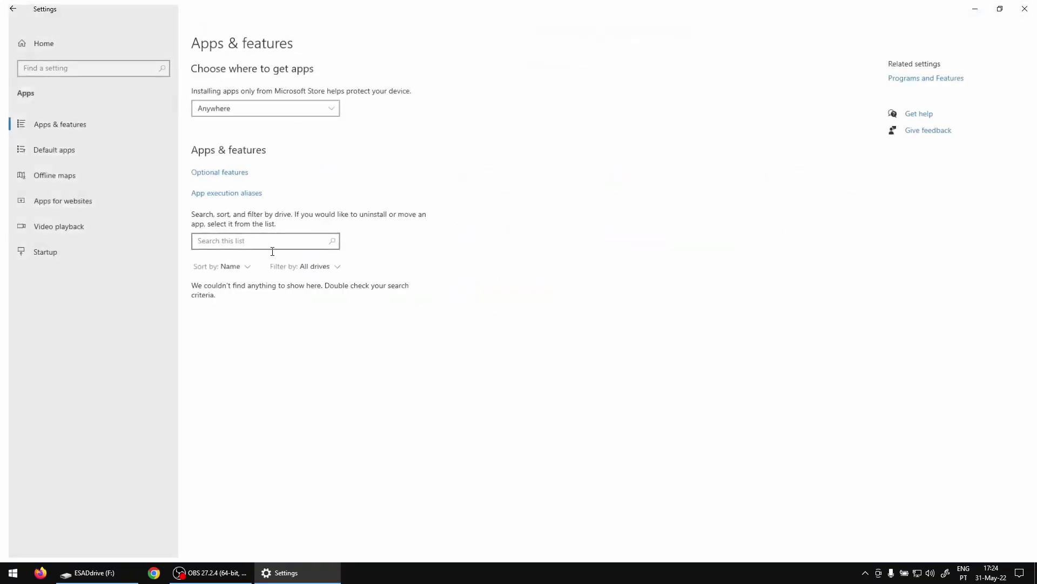
click(223, 240)
text(drive)
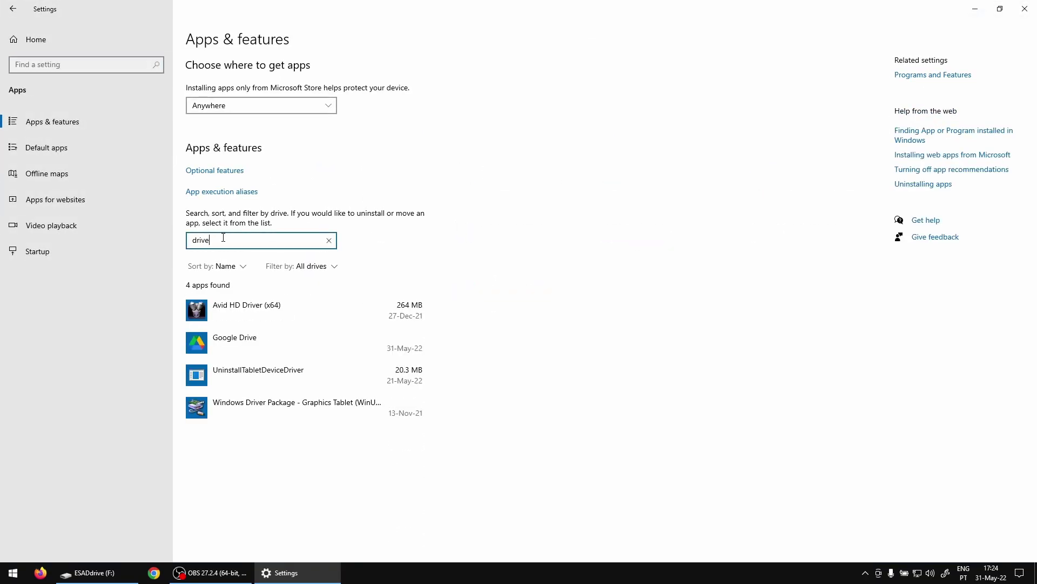
- Uninstall the Google Drive app from the computer, then close the uninstaller and Settings
click(258, 345)
click(404, 386)
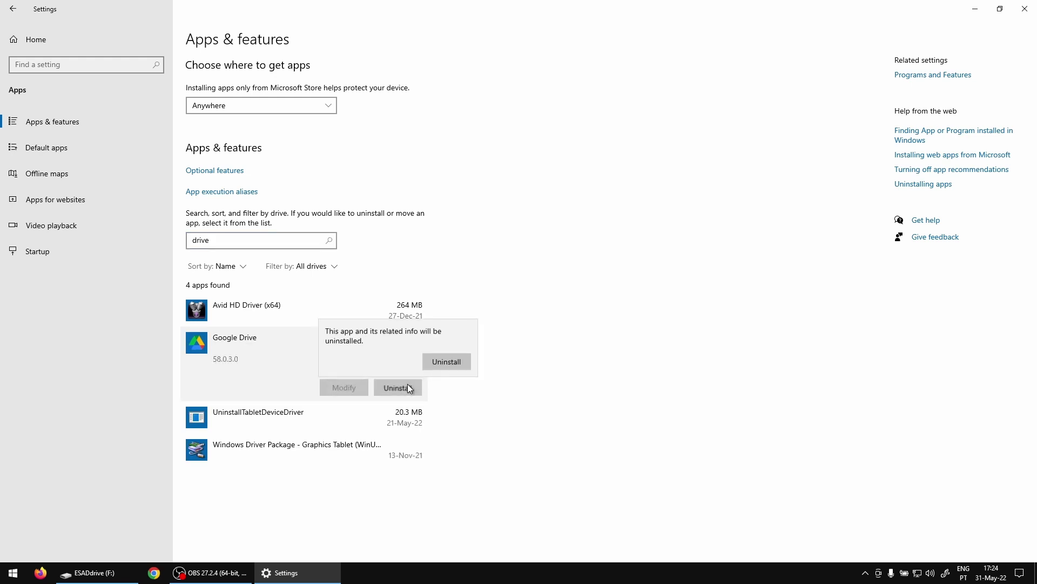
click(449, 359)
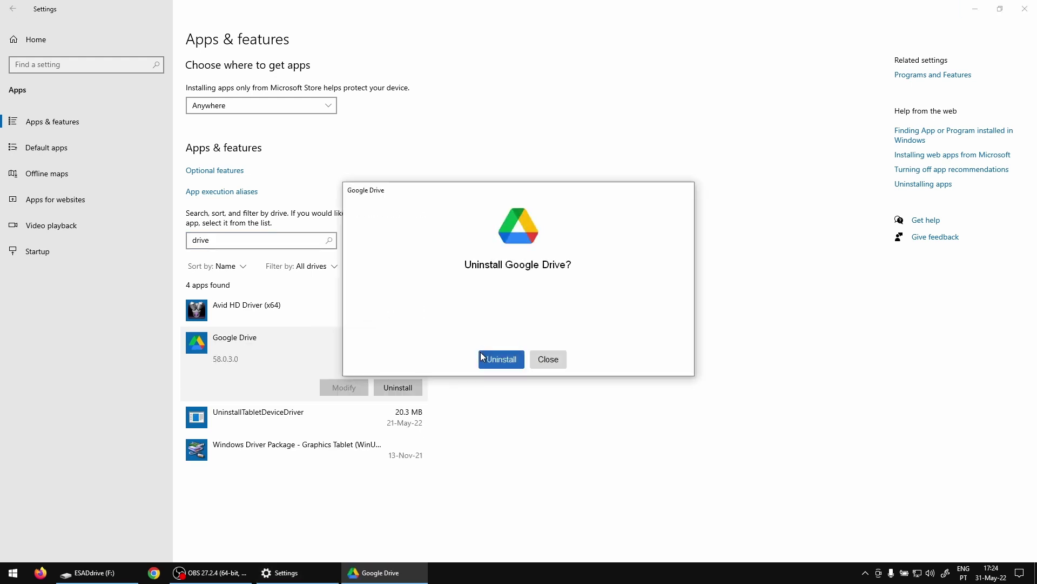
click(496, 360)
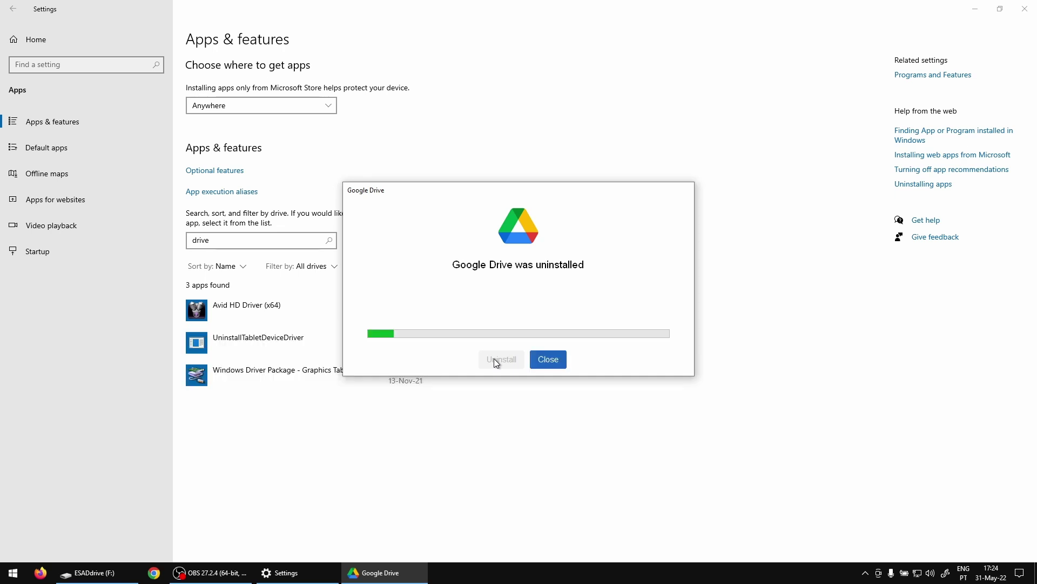
click(548, 359)
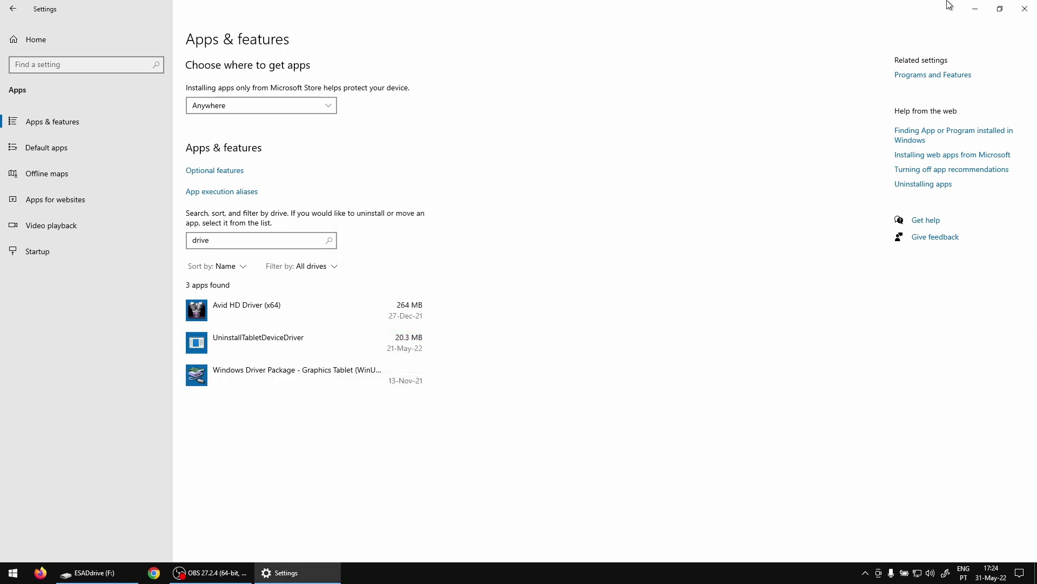
click(1029, 9)
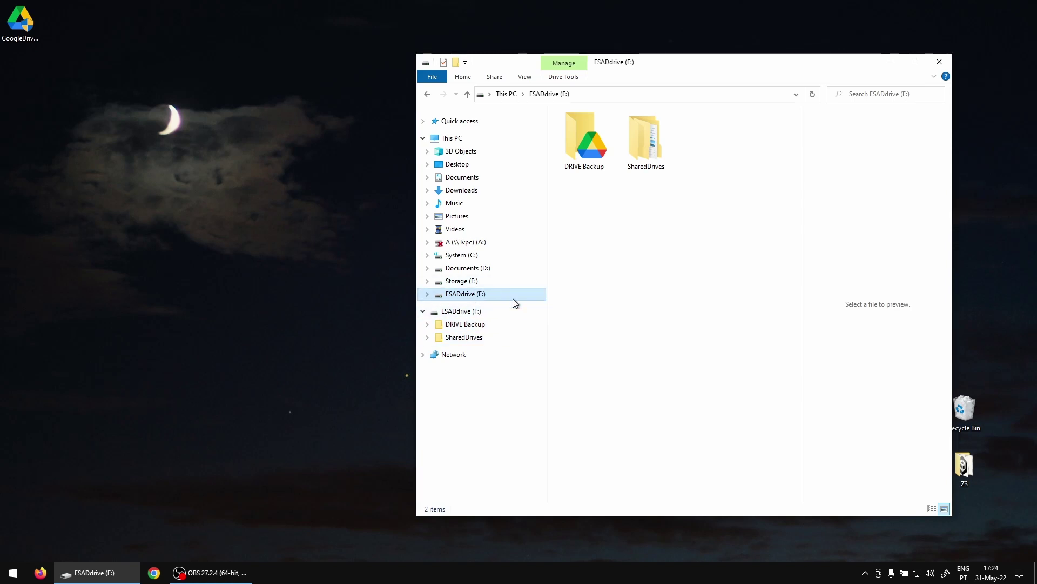
- Rename the DRIVE Backup folder on ESADdrive (F:) to Backup
click(591, 171)
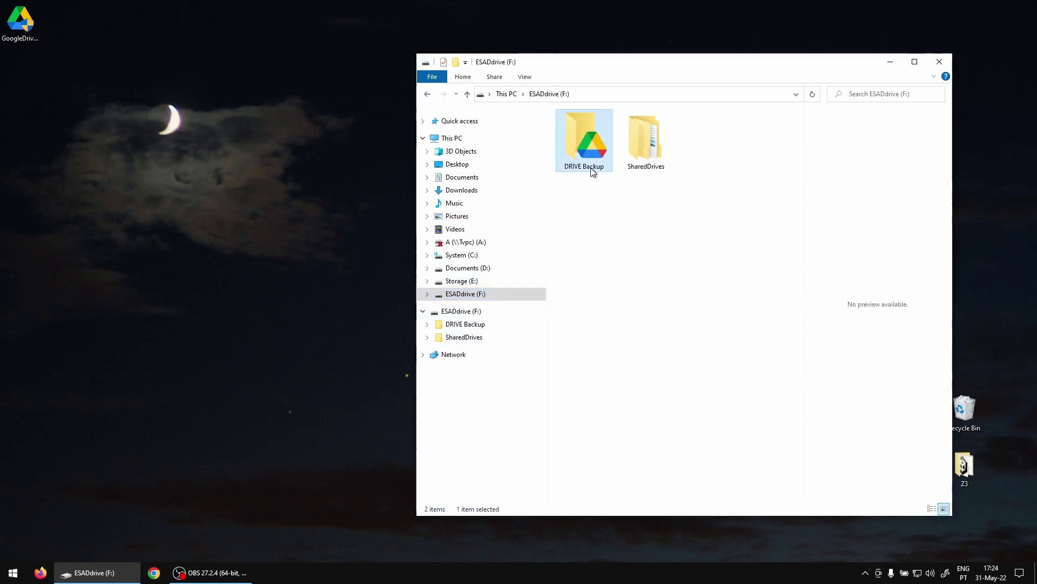
click(592, 167)
double_click(574, 166)
key(Delete)
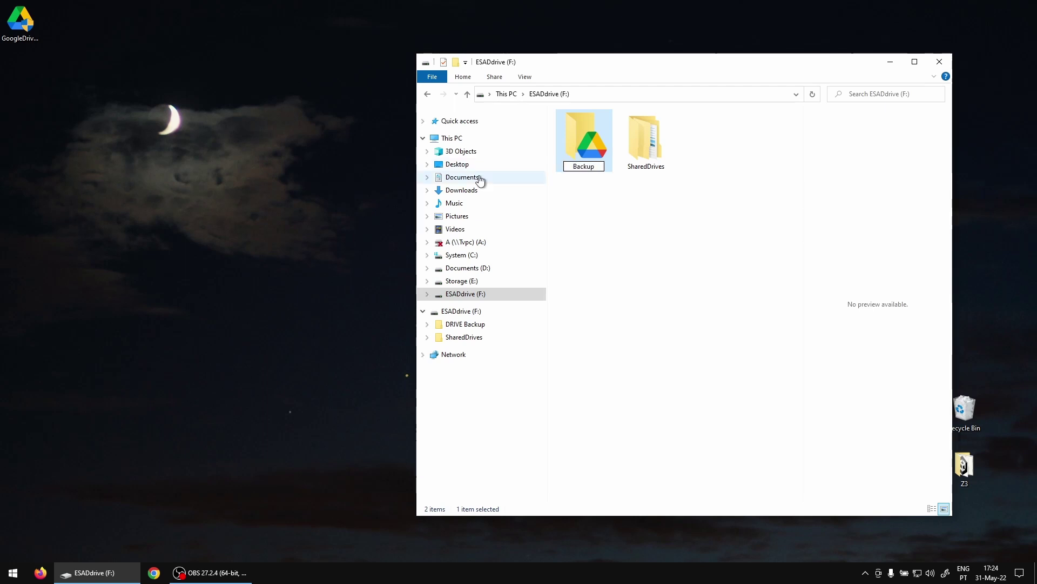
key(Return)
click(607, 201)
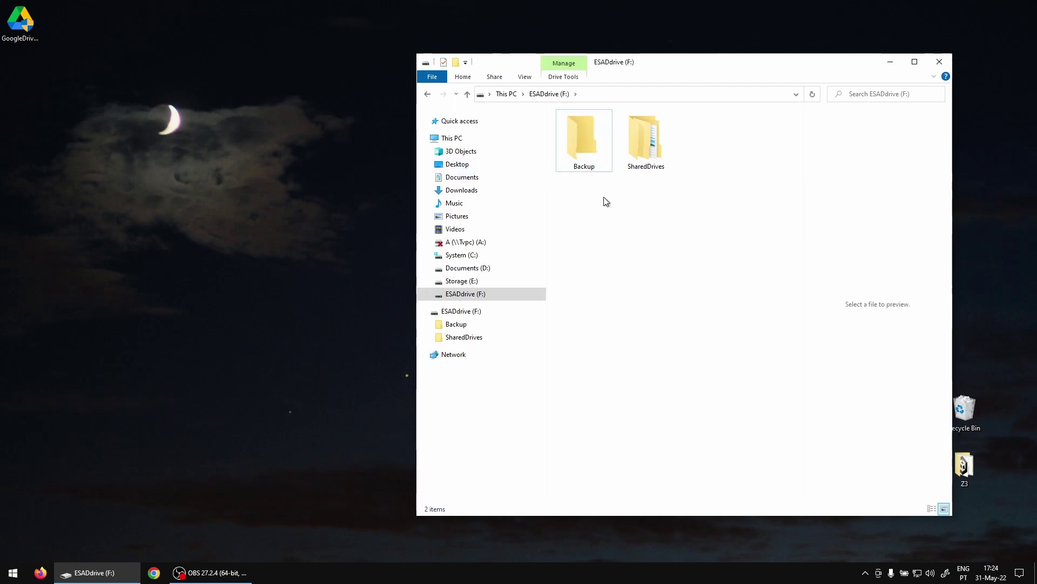
- Open the Backup folder to examine its contents and return to ESADdrive (F:)
click(565, 154)
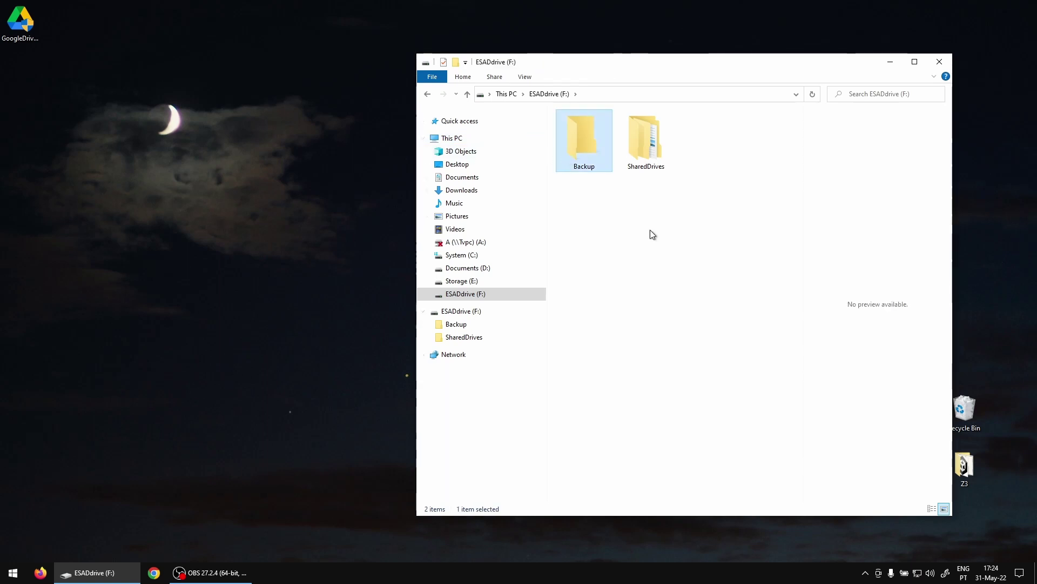
double_click(584, 143)
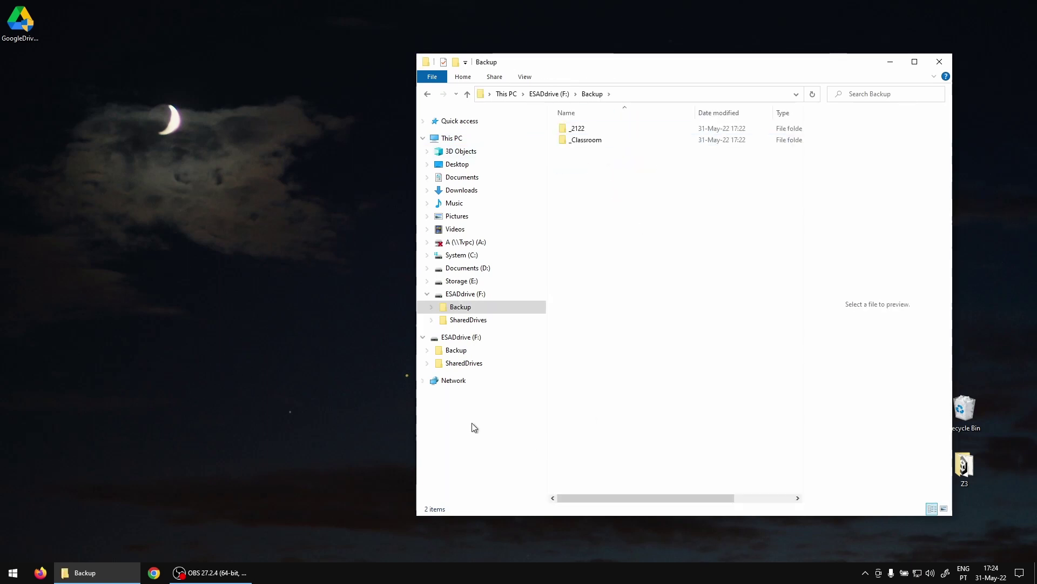
click(469, 295)
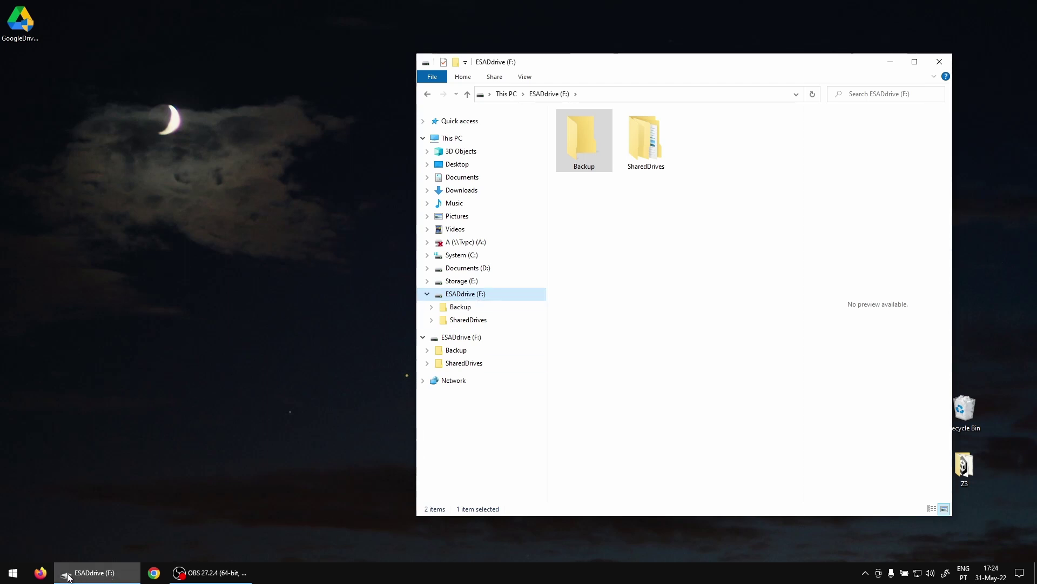
- Switch to Firefox, view My Drive on the Google Drive website, and check the hidden system tray icons
click(41, 573)
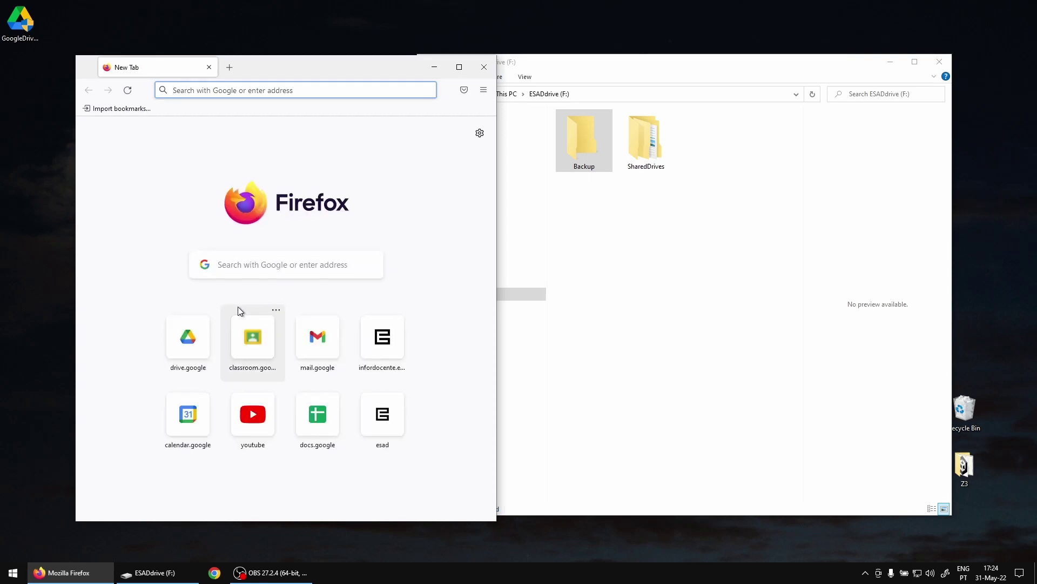
click(188, 350)
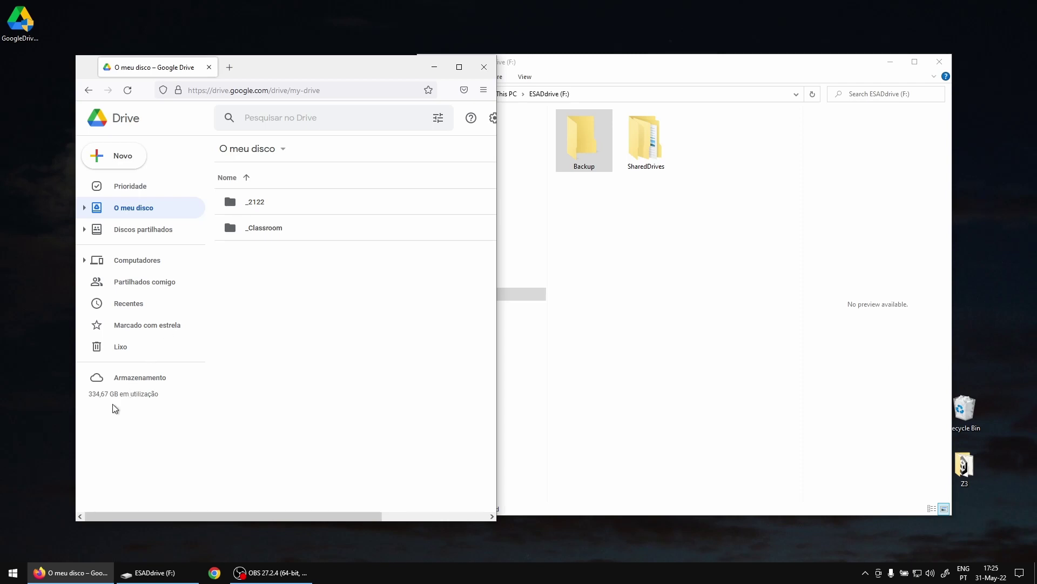
drag(359, 69, 369, 60)
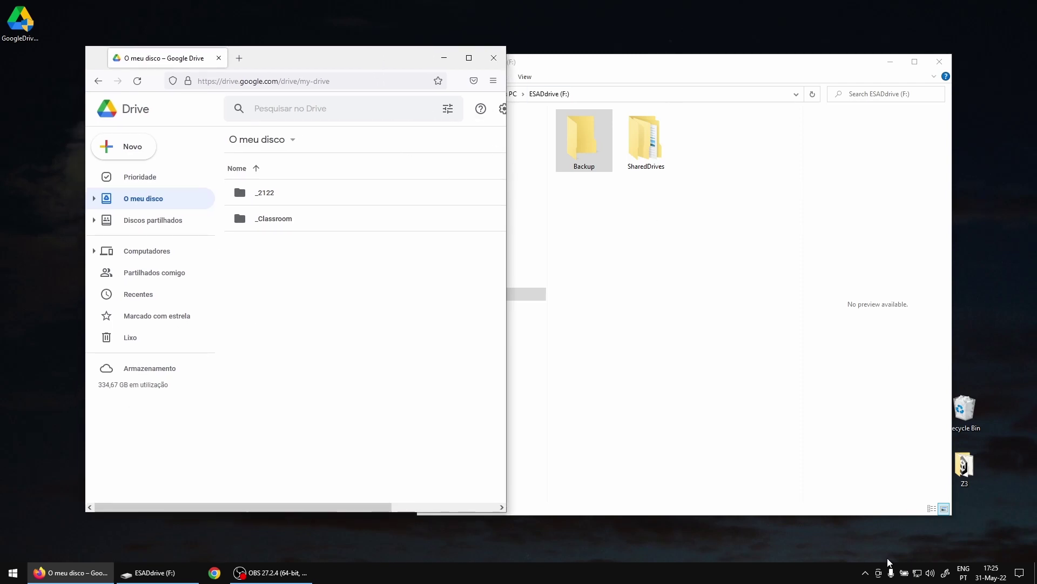
click(862, 569)
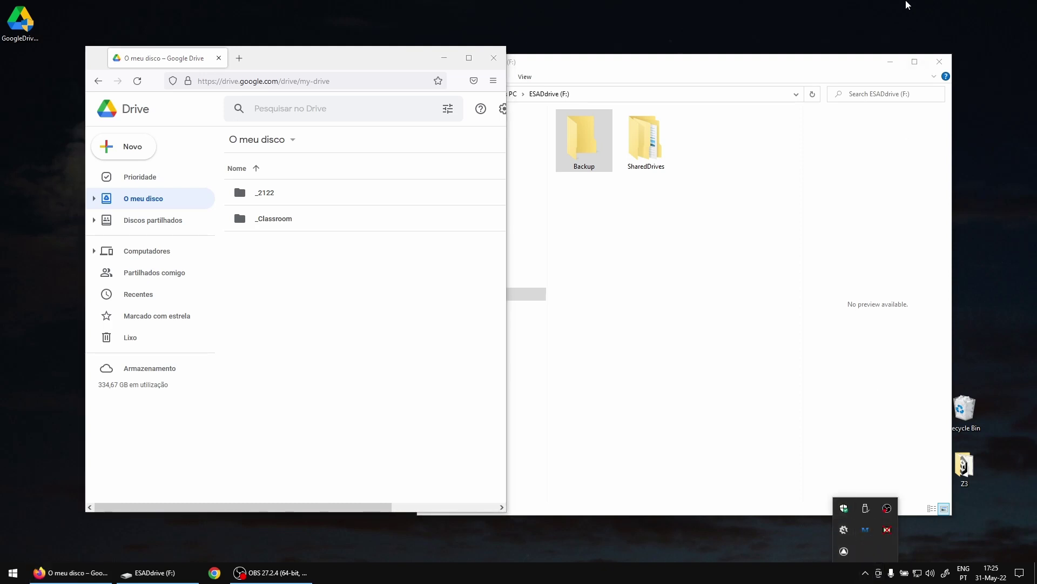